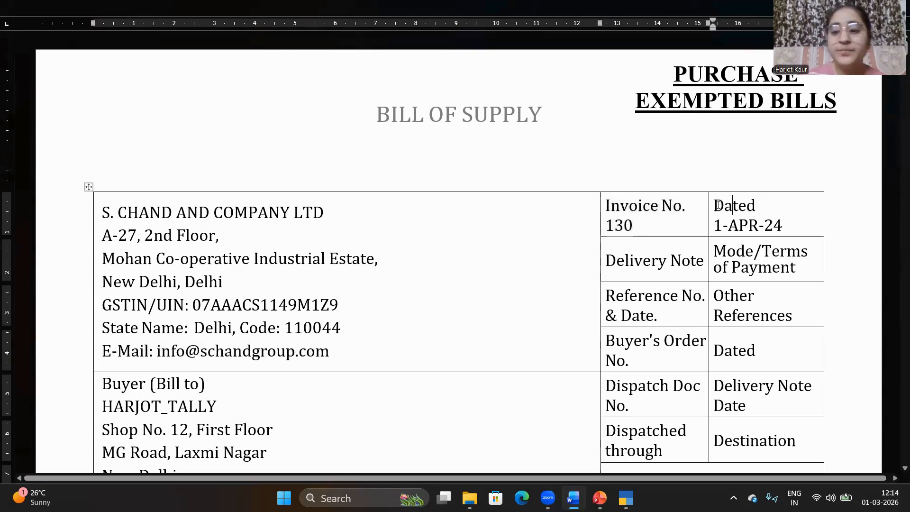
# Examine the bill of supply's invoice date and the buyer's name, address, GSTIN and state details
pyautogui.keyDown('shift'); pyautogui.click(796, 219); pyautogui.keyUp('shift')
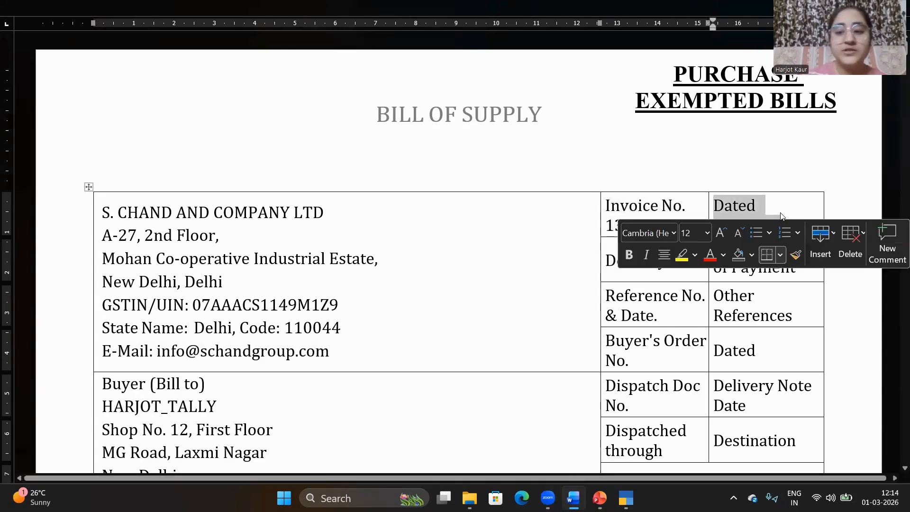
pyautogui.click(781, 216)
pyautogui.scroll(-5, 188, 334)
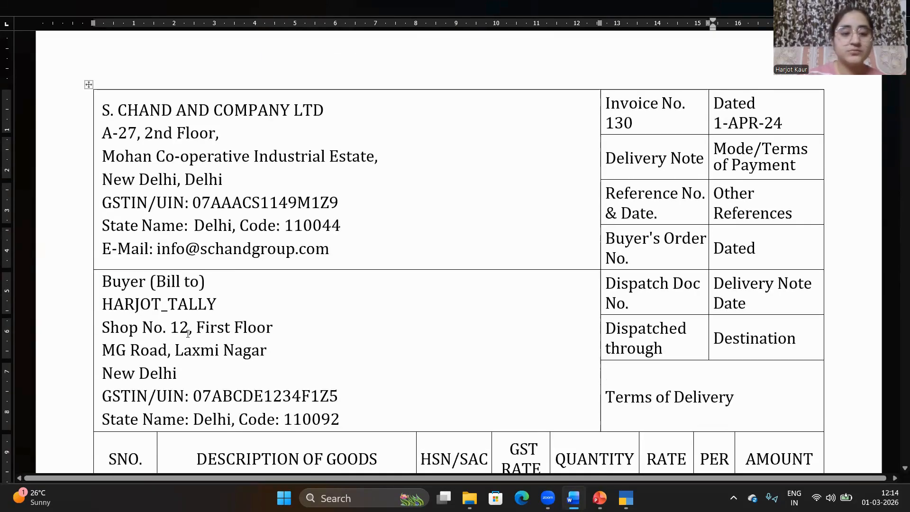
pyautogui.moveTo(105, 229); pyautogui.dragTo(155, 254)
pyautogui.click(110, 253)
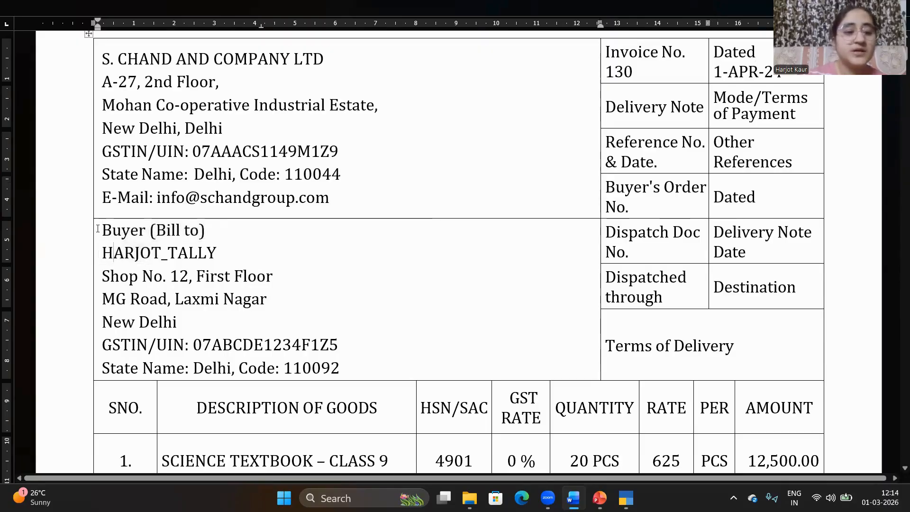
pyautogui.moveTo(102, 230); pyautogui.dragTo(355, 366)
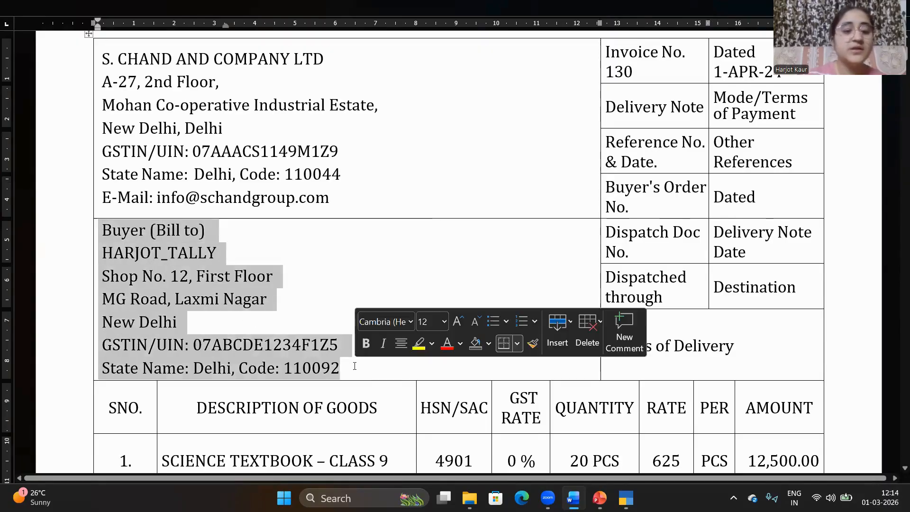
pyautogui.click(116, 253)
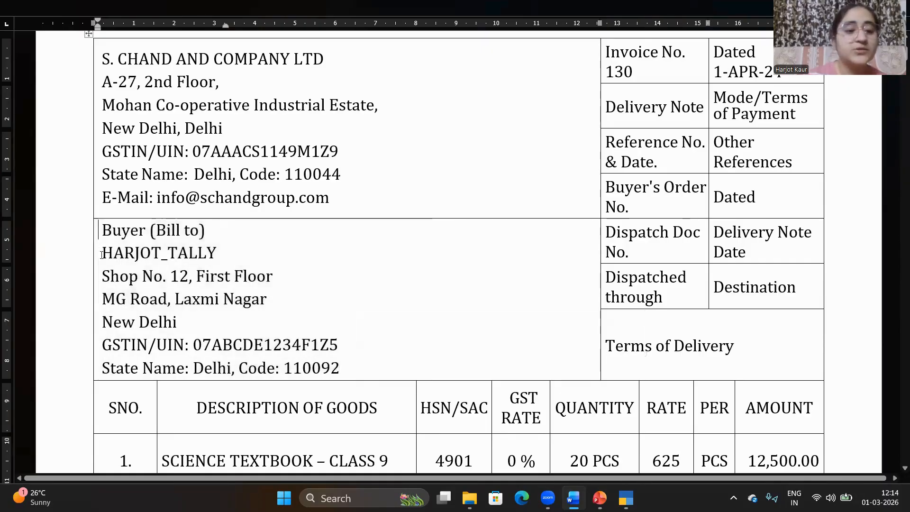
pyautogui.moveTo(102, 254); pyautogui.dragTo(210, 260)
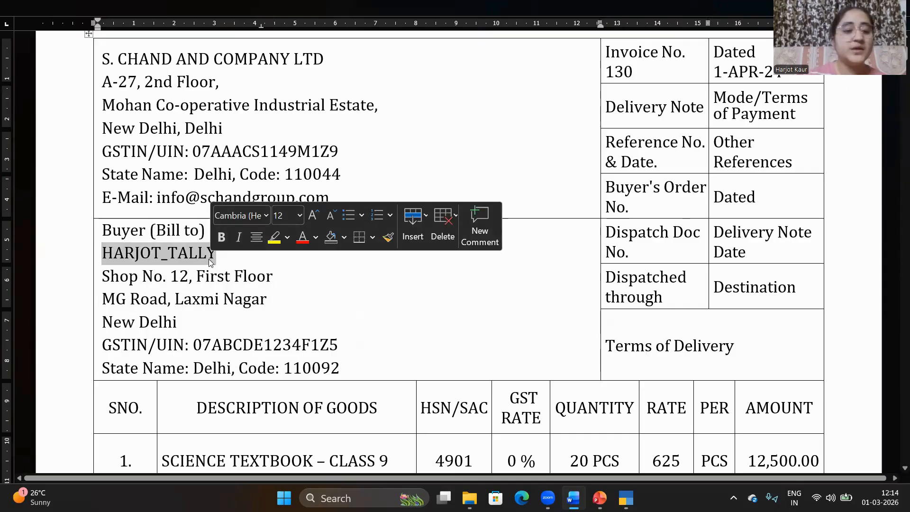
pyautogui.moveTo(102, 276); pyautogui.dragTo(180, 318)
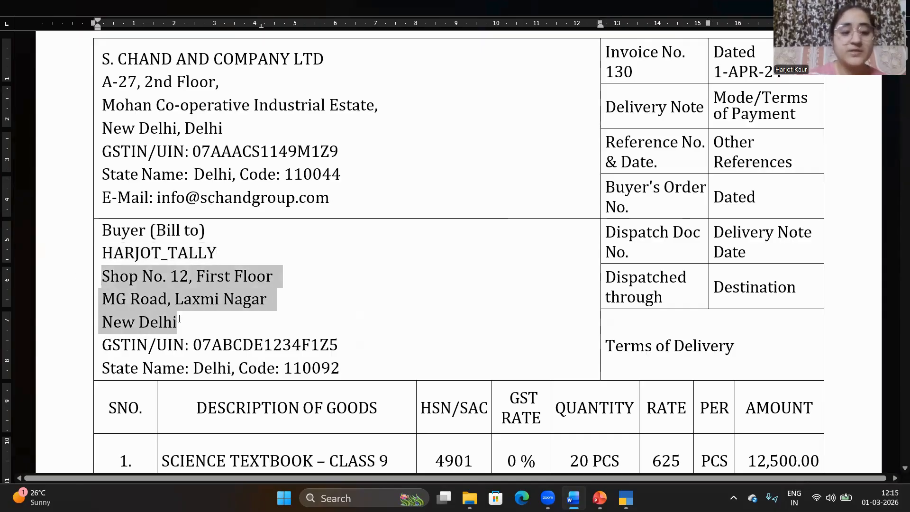
pyautogui.moveTo(101, 346); pyautogui.dragTo(192, 345)
pyautogui.moveTo(102, 369); pyautogui.dragTo(185, 368)
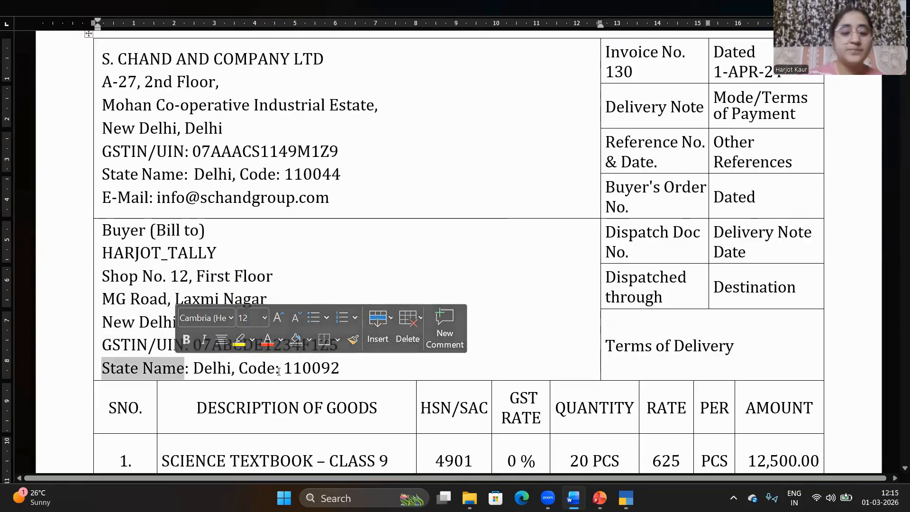
pyautogui.click(204, 369)
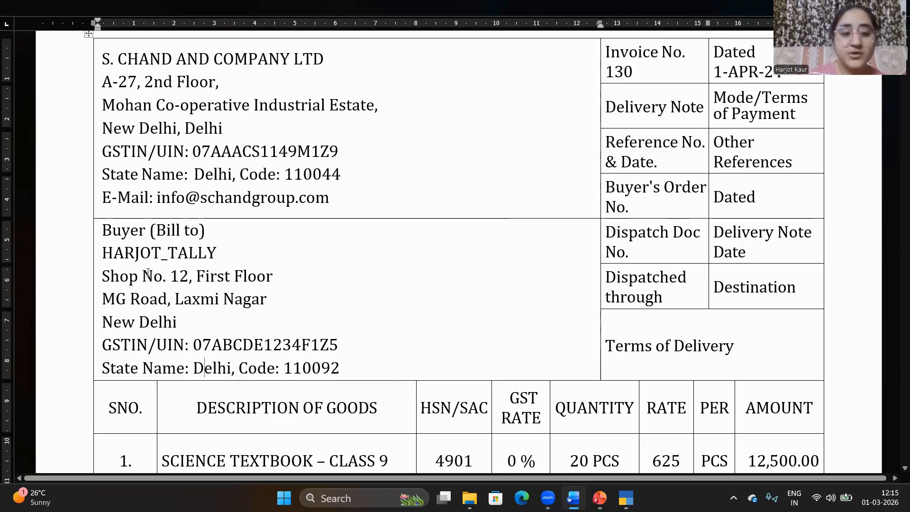
pyautogui.moveTo(101, 230); pyautogui.dragTo(340, 369)
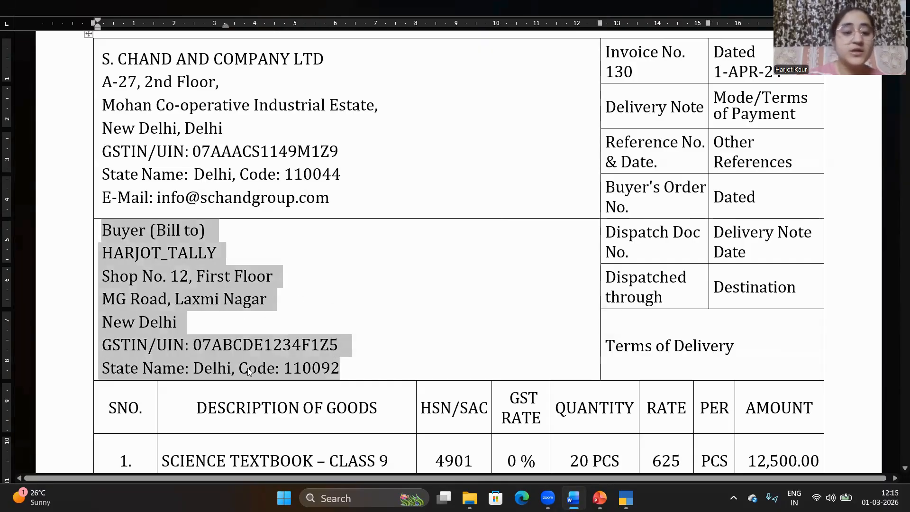
pyautogui.click(194, 367)
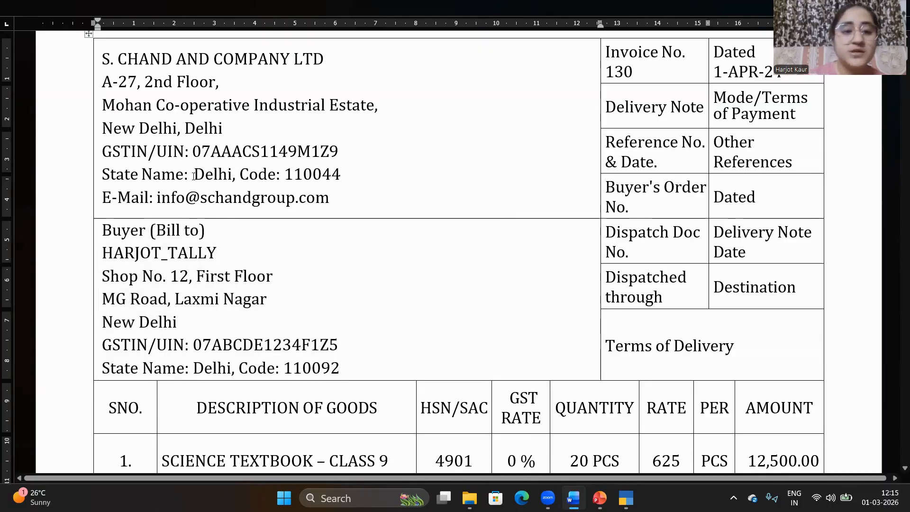
# Compare the supplier's and buyer's states on the bill and check the GST rate of the listed goods
pyautogui.moveTo(194, 176); pyautogui.dragTo(236, 176)
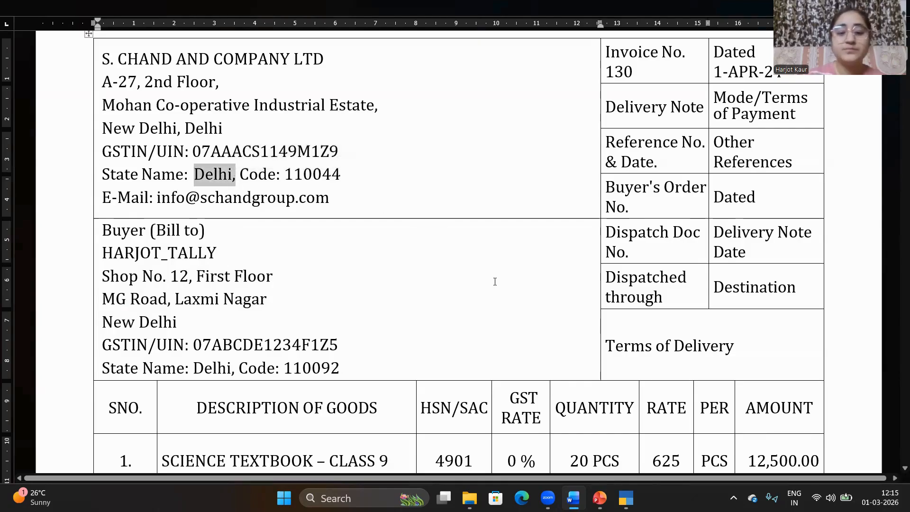
pyautogui.scroll(-3, 494, 282)
pyautogui.tripleClick(508, 297)
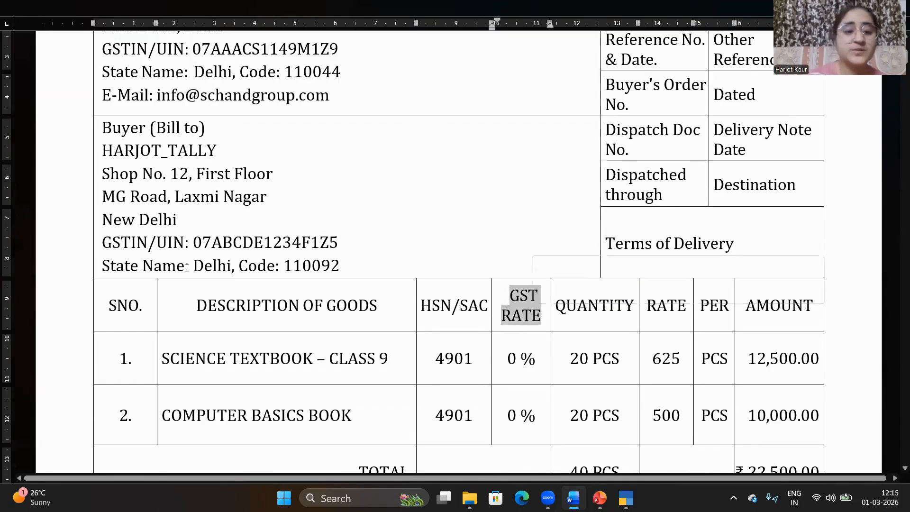
pyautogui.moveTo(193, 266); pyautogui.dragTo(240, 266)
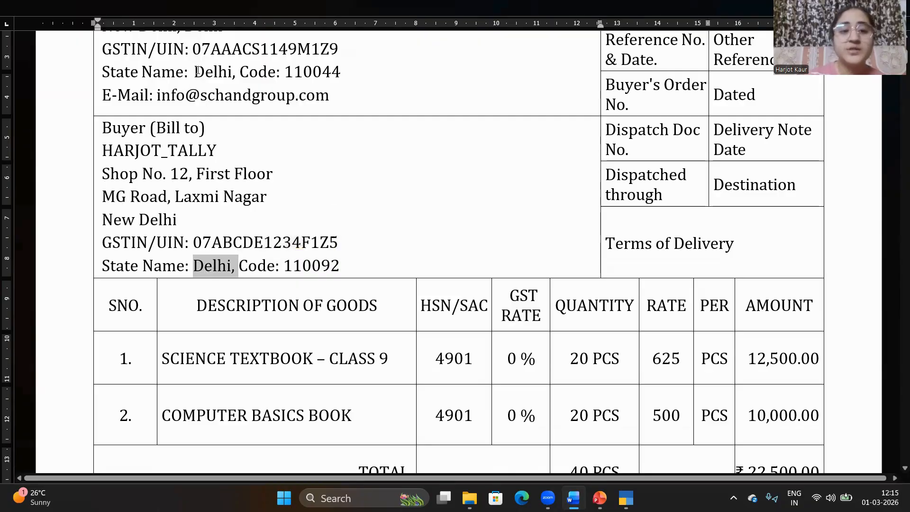
pyautogui.moveTo(194, 72); pyautogui.dragTo(235, 72)
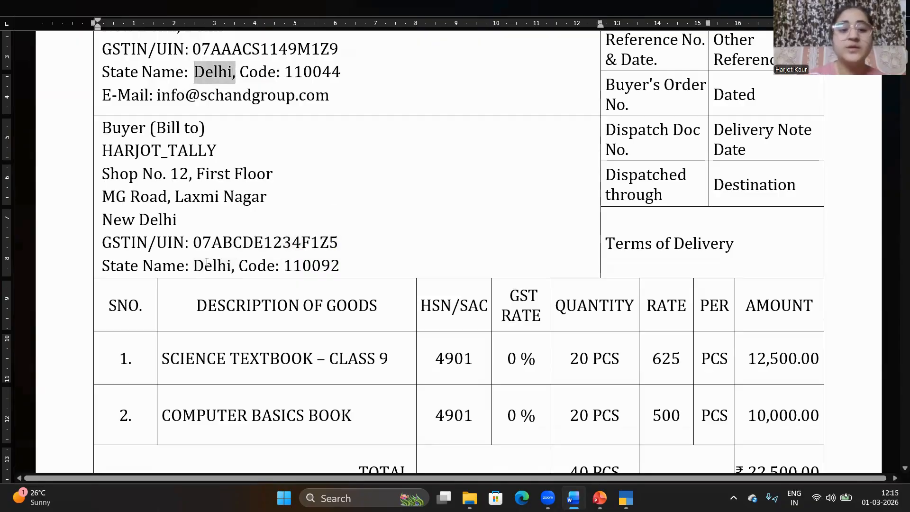
pyautogui.moveTo(193, 269); pyautogui.dragTo(217, 268)
pyautogui.moveTo(194, 72); pyautogui.dragTo(227, 62)
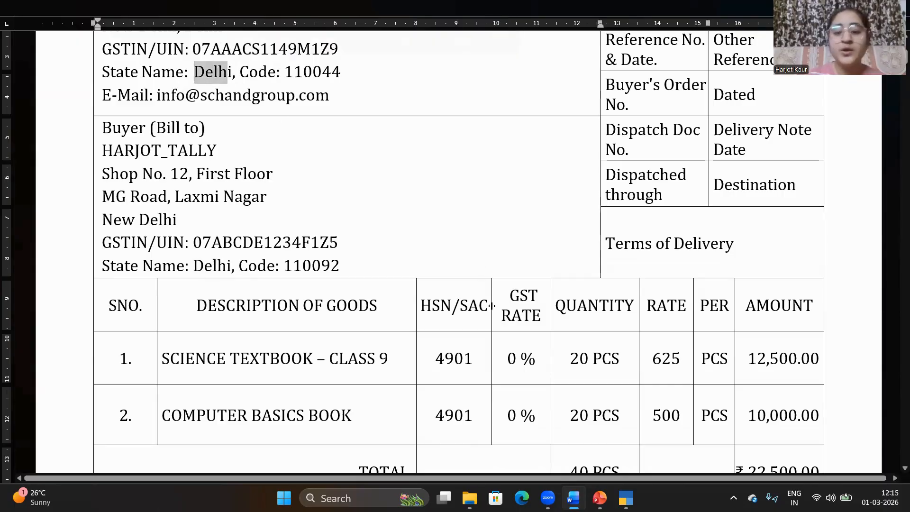
pyautogui.moveTo(508, 360); pyautogui.dragTo(536, 363)
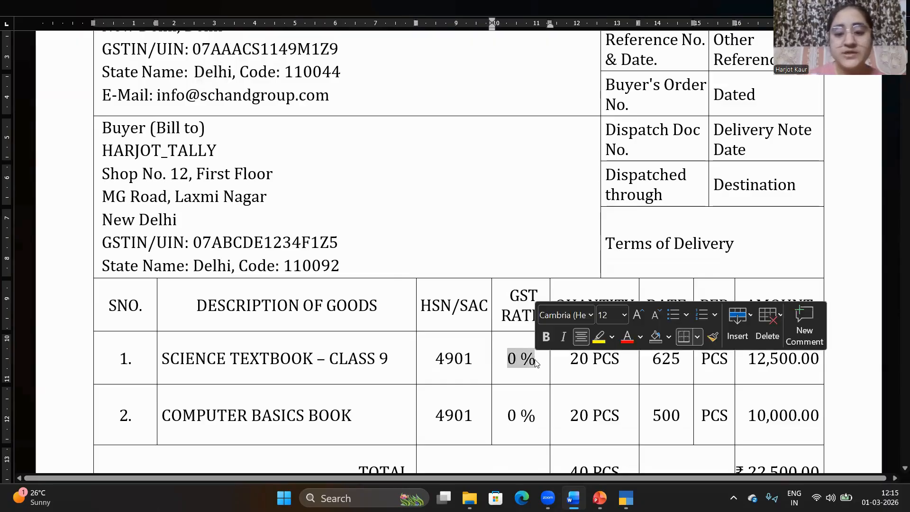
pyautogui.click(521, 359)
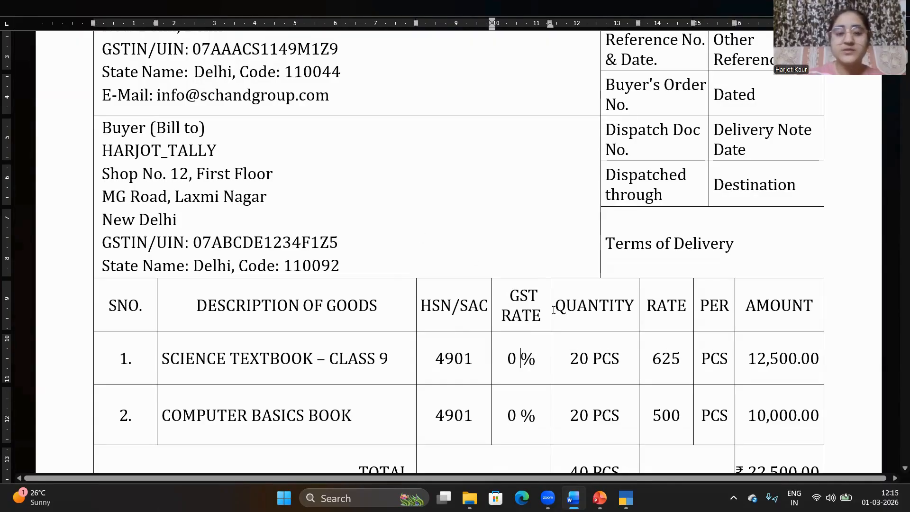
pyautogui.scroll(5, 553, 310)
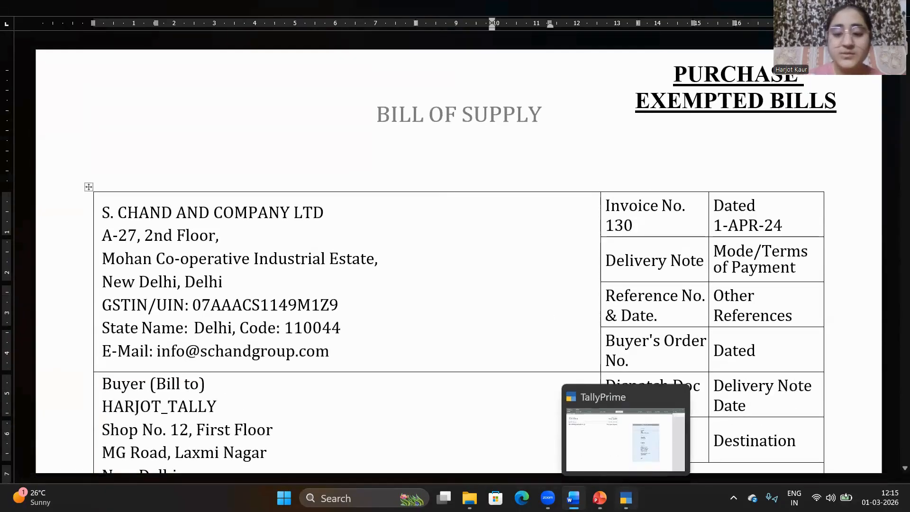
# Switch to TallyPrime, open a new purchase voucher and enter 130 from the bill as the supplier invoice number
pyautogui.click(626, 498)
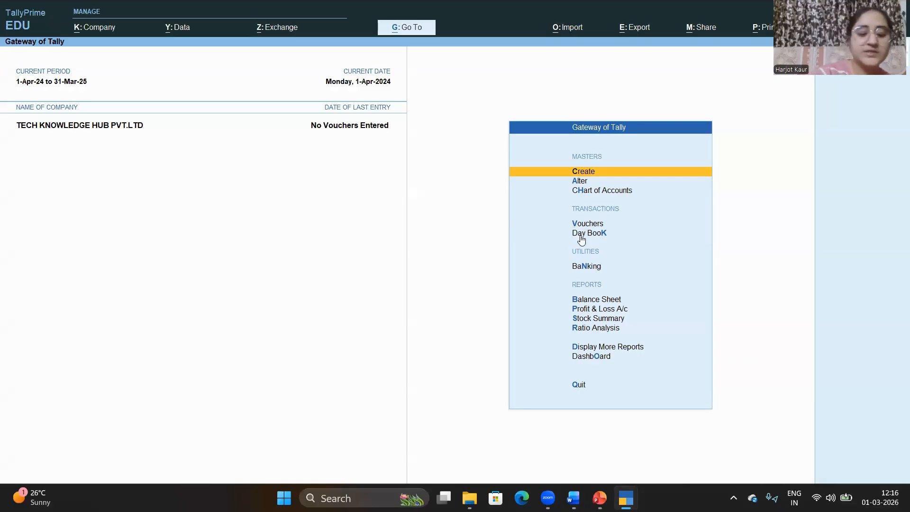
pyautogui.press('F9')
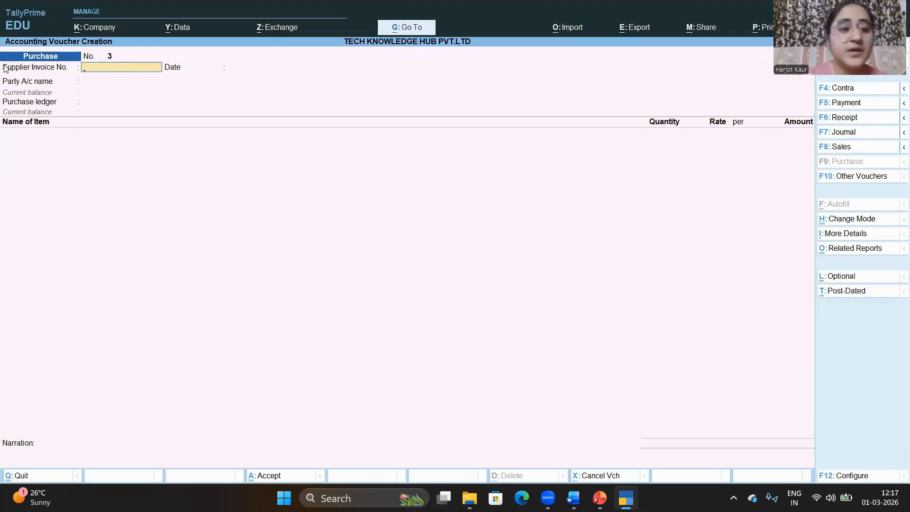
pyautogui.click(573, 498)
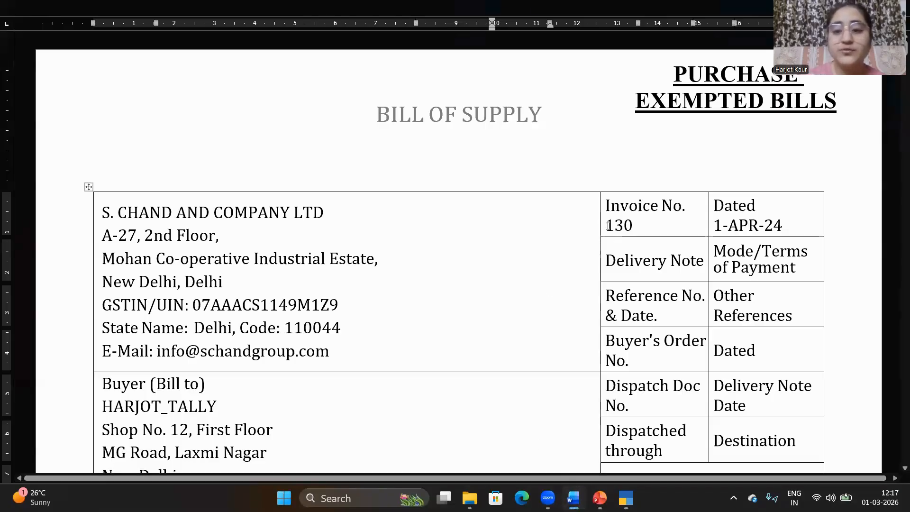
pyautogui.moveTo(626, 498)
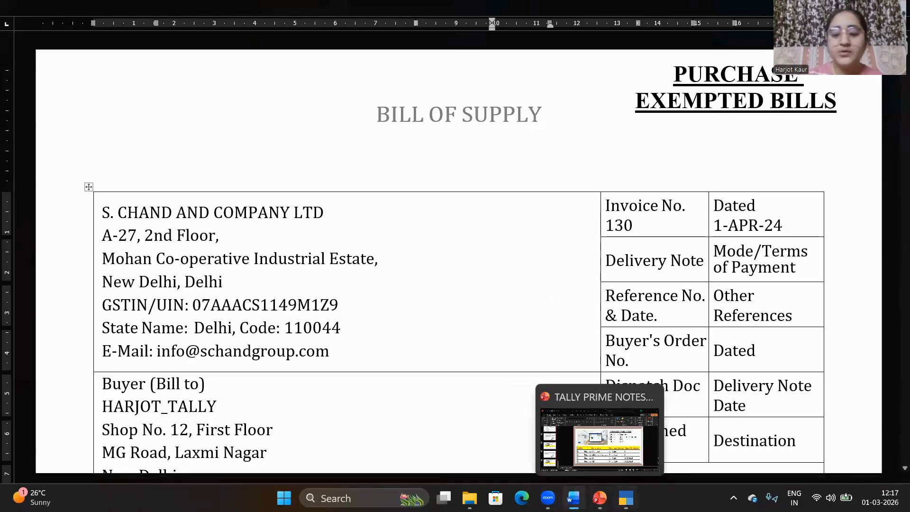
pyautogui.click(589, 453)
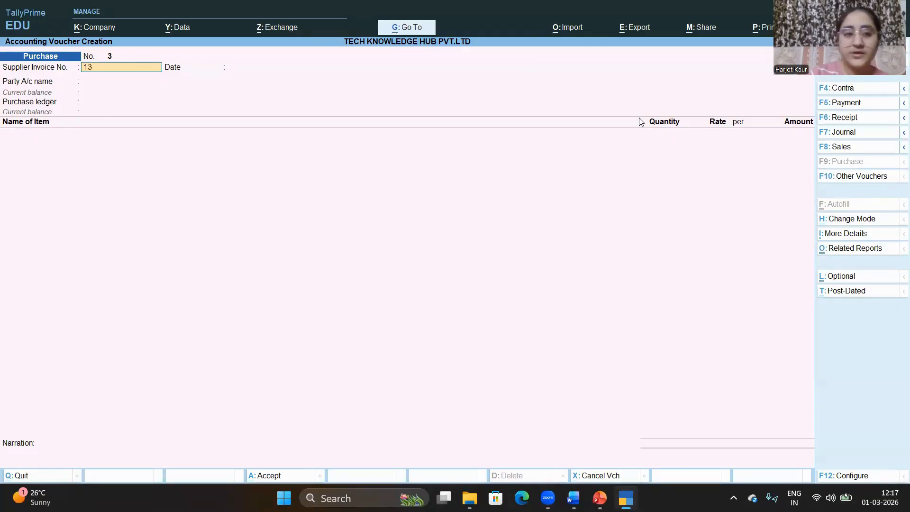
pyautogui.press('Return')
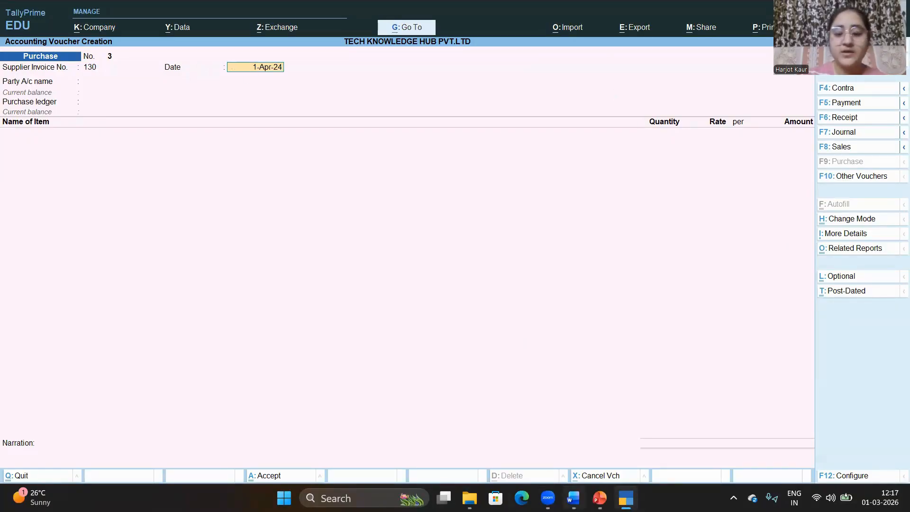
# Check the invoice date on the Word bill and accept 1-Apr-24 as the supplier invoice date in TallyPrime
pyautogui.click(574, 498)
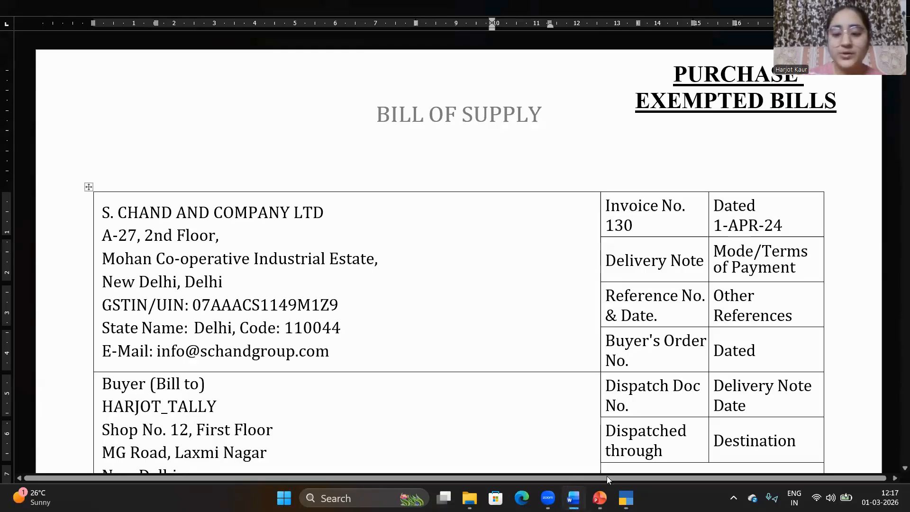
pyautogui.click(625, 498)
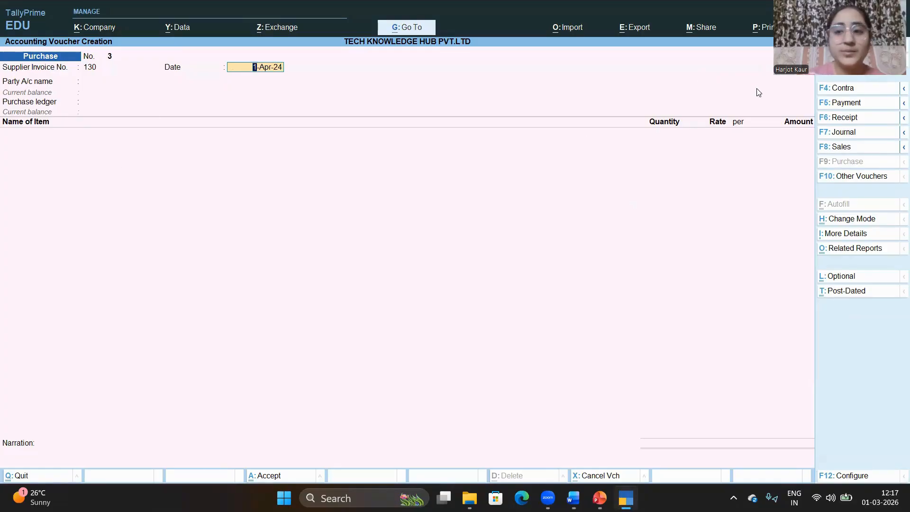
pyautogui.press('Return')
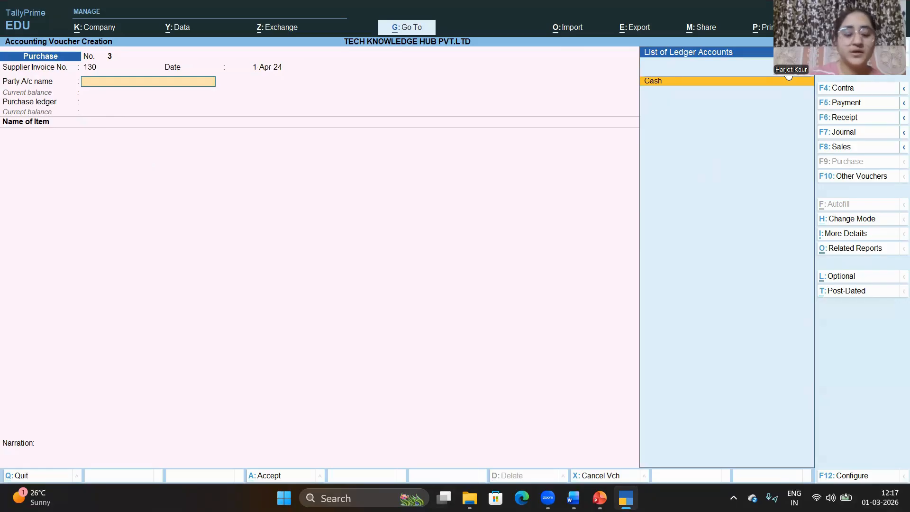
# Start a new ledger for the voucher's party account and name it S. CHAND AND COMPANY LTD, leaving the alias blank
pyautogui.hotkey('alt', 'c')
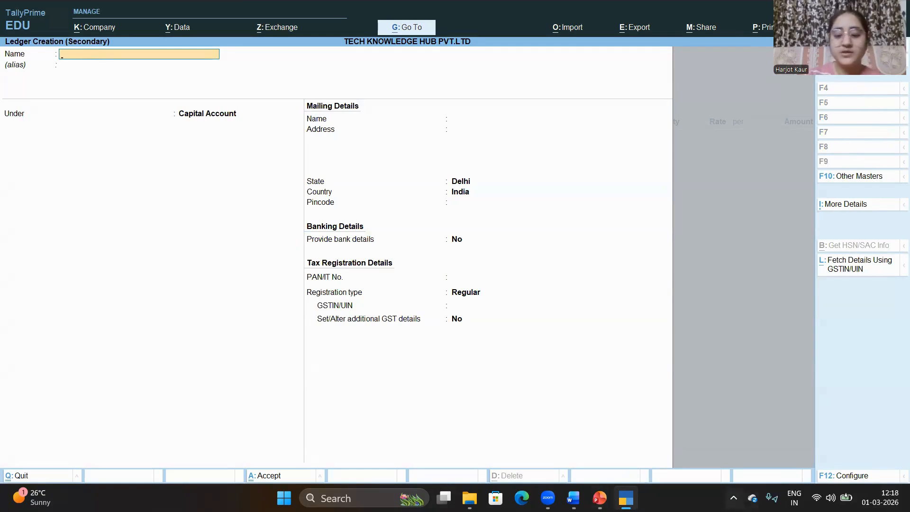
pyautogui.click(573, 498)
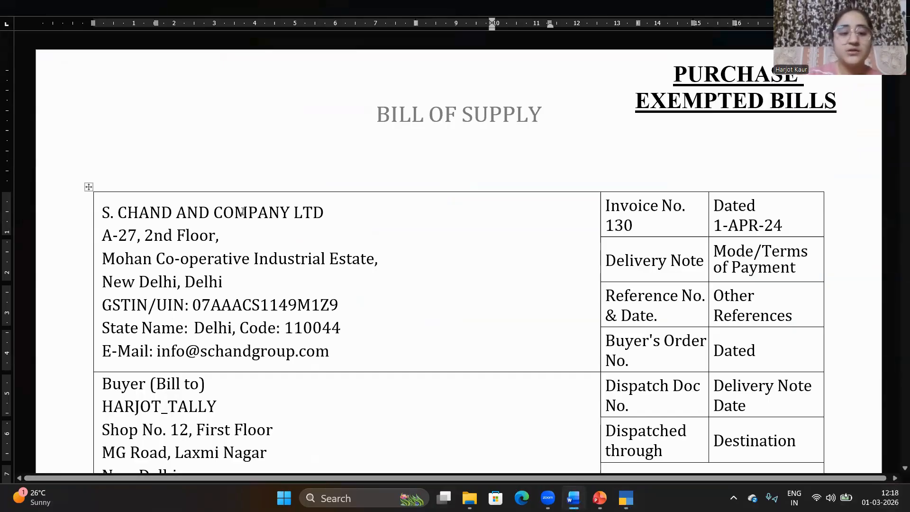
pyautogui.click(624, 496)
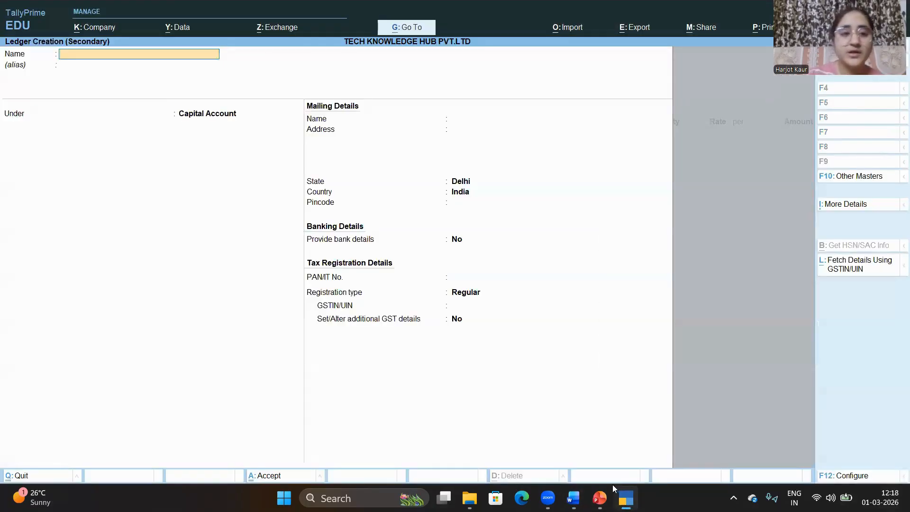
pyautogui.write('S. CH')
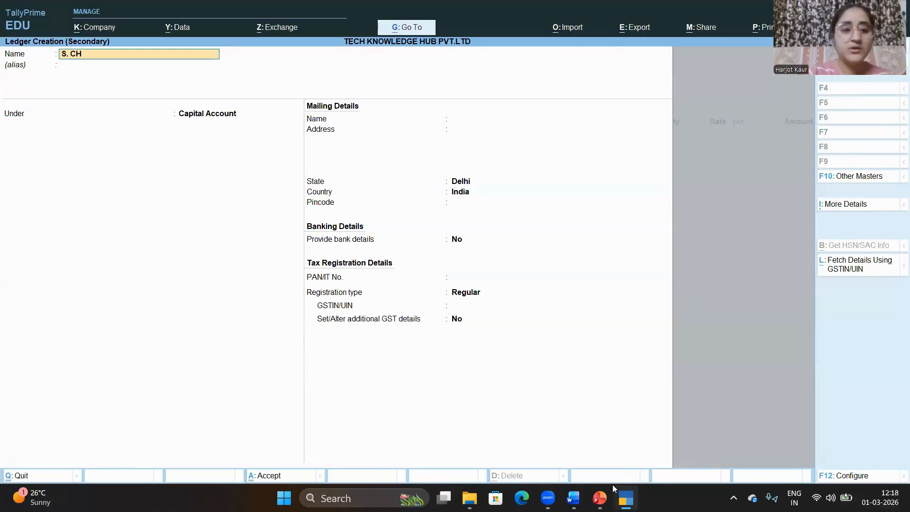
pyautogui.write('AND AND COM')
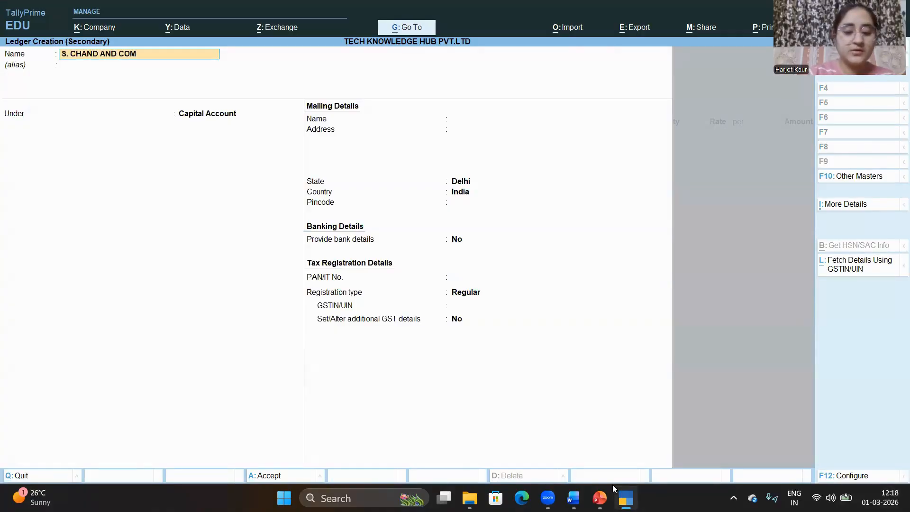
pyautogui.write('PANY LTD')
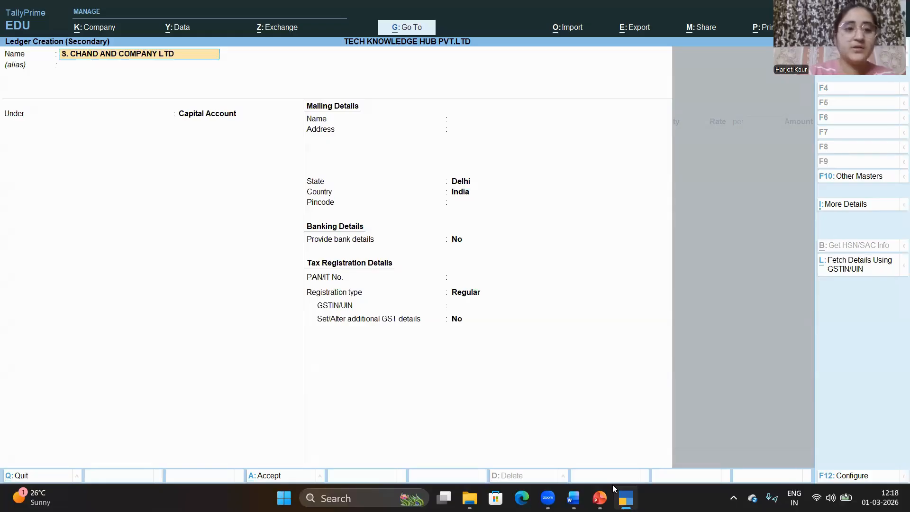
pyautogui.press('Return')
pyautogui.press('Return')
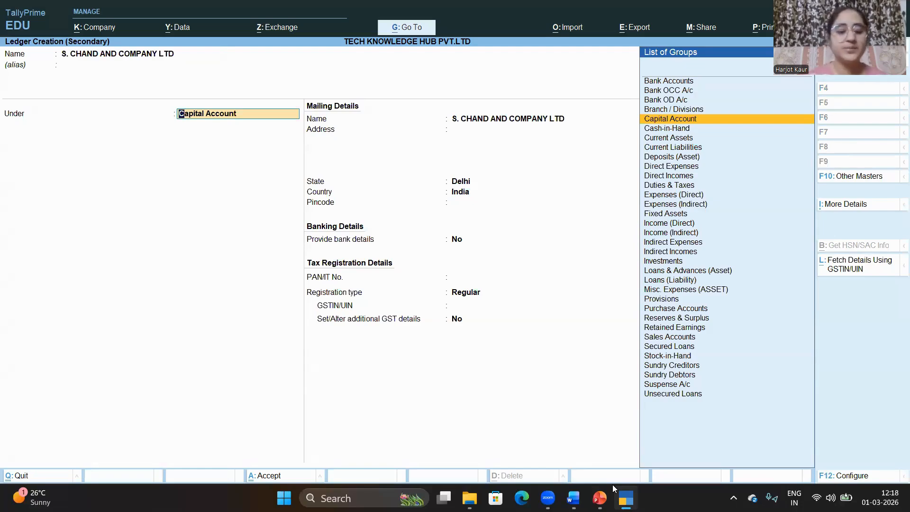
pyautogui.write('SUN')
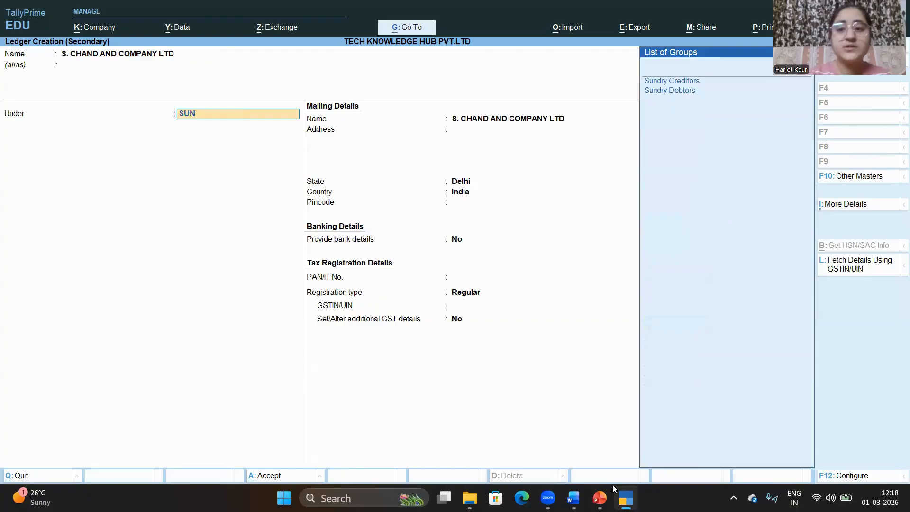
pyautogui.press('BackSpace')
pyautogui.press('BackSpace')
pyautogui.press('BackSpace')
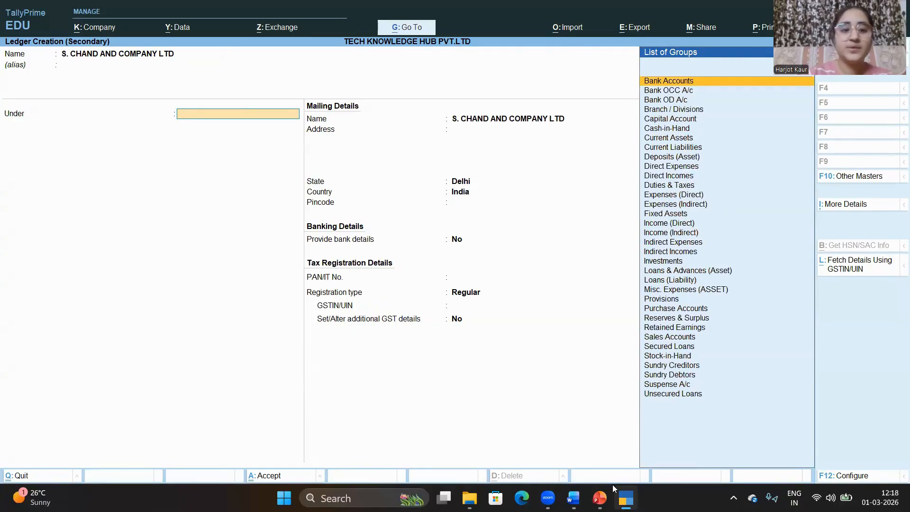
# Place the new supplier ledger under the Sundry Creditors group
pyautogui.press('Down')
pyautogui.press('Down')
pyautogui.press('Down')
pyautogui.press('Down')
pyautogui.press('Down')
pyautogui.press('Down')
pyautogui.press('Down')
pyautogui.press('Down')
pyautogui.press('Down')
pyautogui.press('Down')
pyautogui.press('Down')
pyautogui.press('Down')
pyautogui.press('Down')
pyautogui.press('Down')
pyautogui.press('Down')
pyautogui.press('Down')
pyautogui.press('Down')
pyautogui.press('Down')
pyautogui.press('Down')
pyautogui.press('Down')
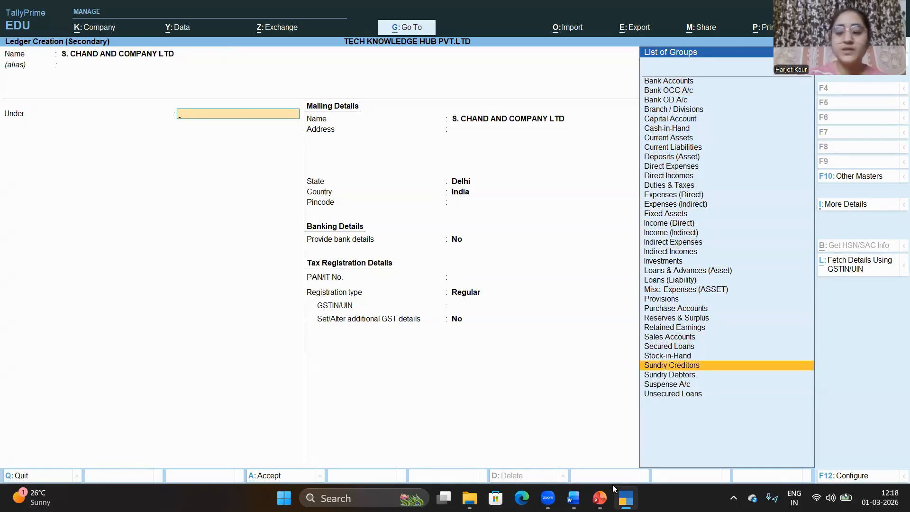
pyautogui.press('Return')
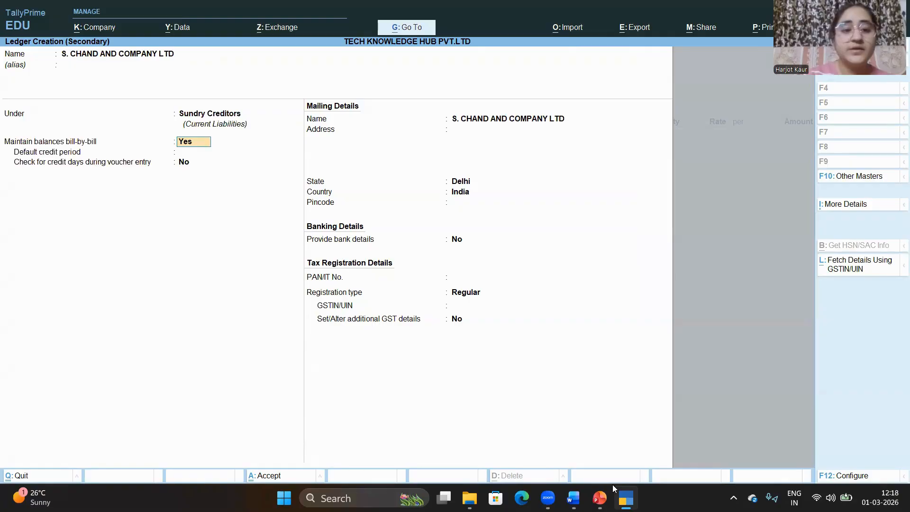
# Keep bill-by-bill balances at Yes and the credit-days check at No, leave the default credit period blank, and accept the mailing name
pyautogui.press('Return')
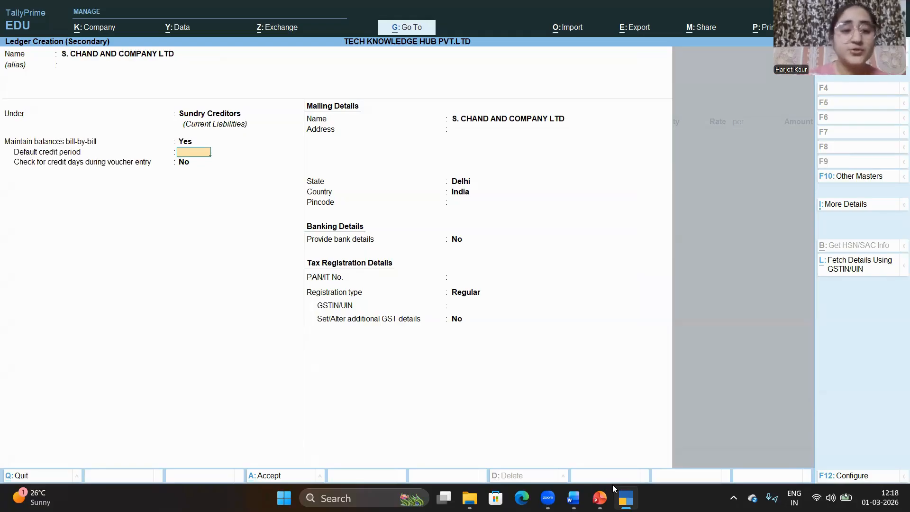
pyautogui.press('Return')
pyautogui.press('Return')
pyautogui.press('Return')
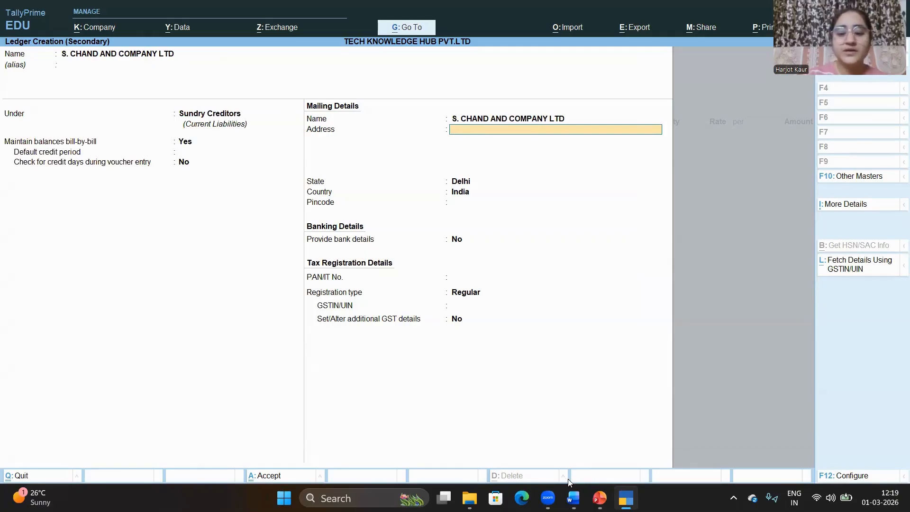
# Copy the first line of the supplier's address from the Word bill into the first address line of the TallyPrime ledger
pyautogui.click(573, 496)
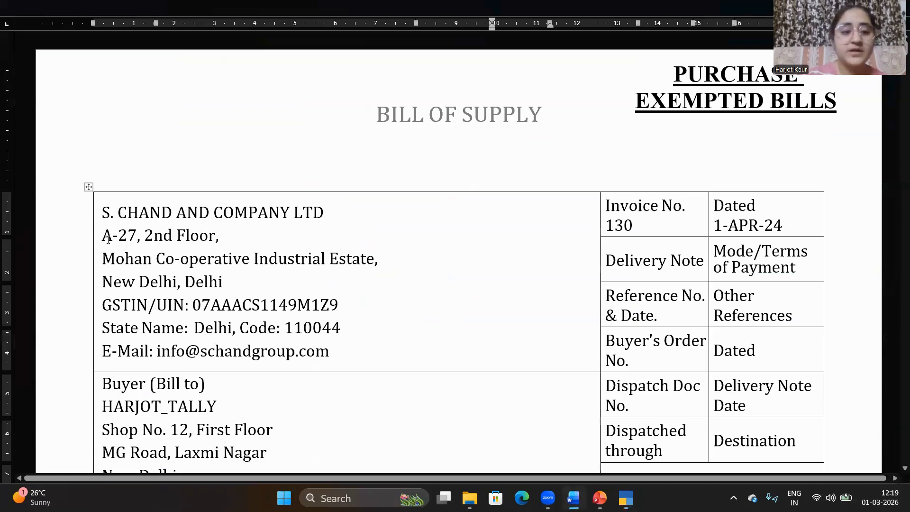
pyautogui.moveTo(112, 235); pyautogui.dragTo(229, 235)
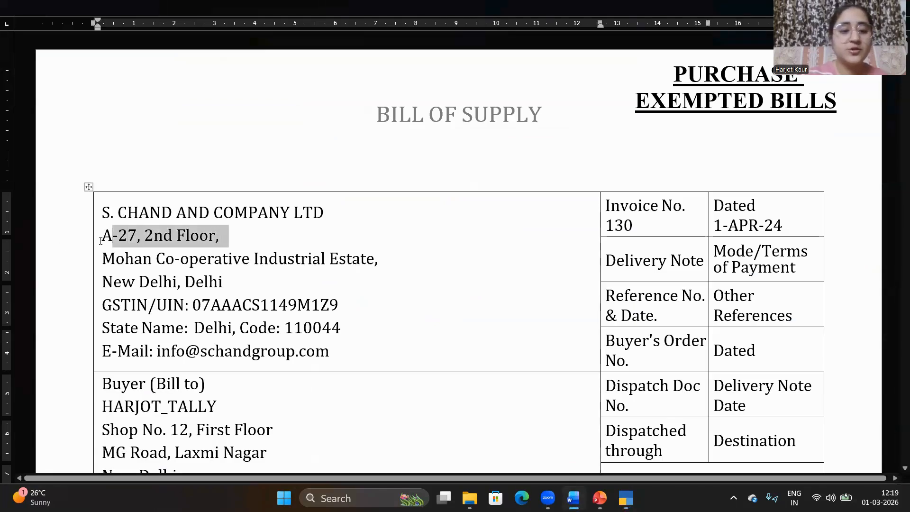
pyautogui.moveTo(102, 235); pyautogui.dragTo(229, 236)
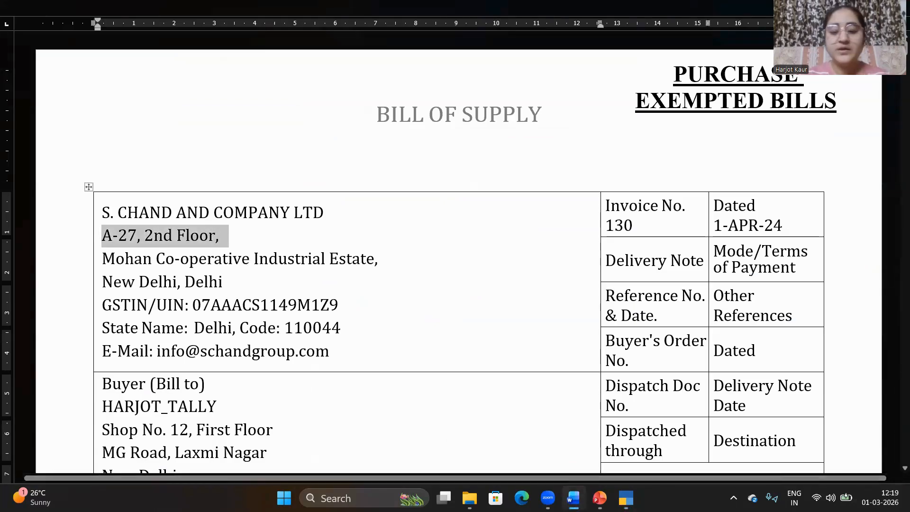
pyautogui.click(626, 498)
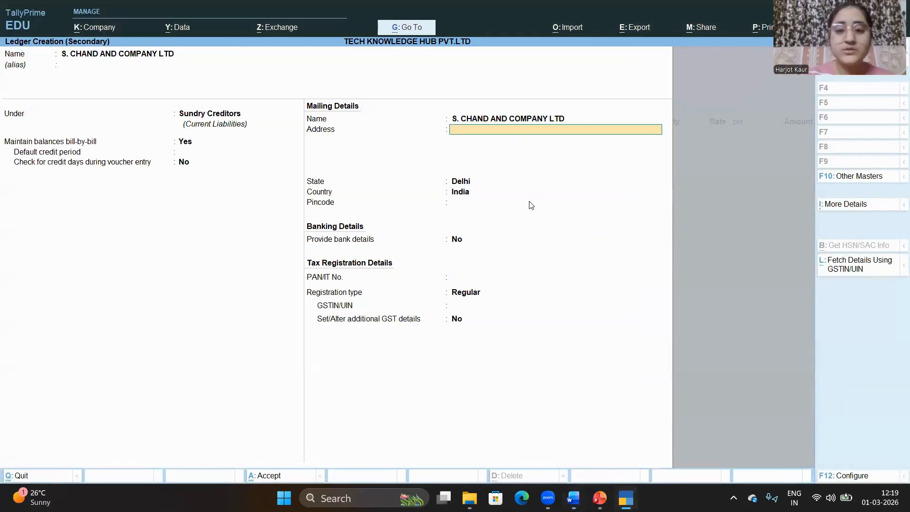
pyautogui.hotkey('ctrl', 'alt', 'v')
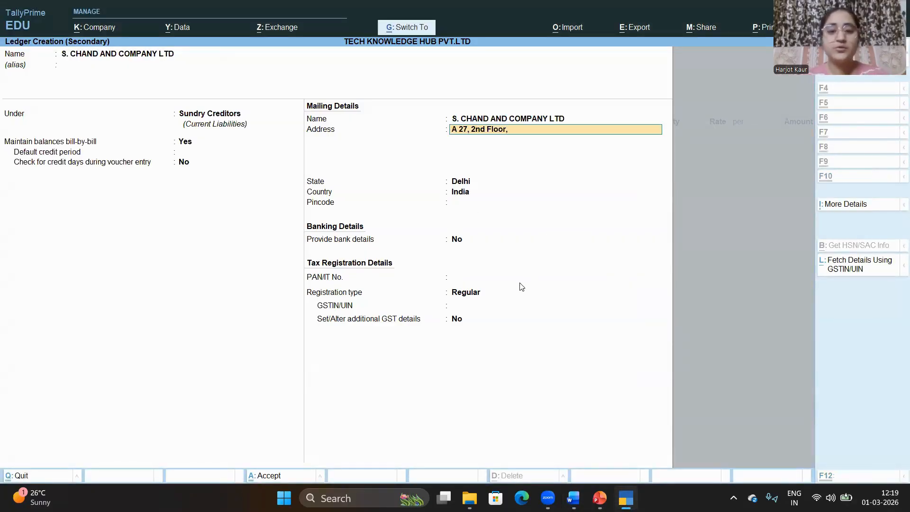
pyautogui.press('Return')
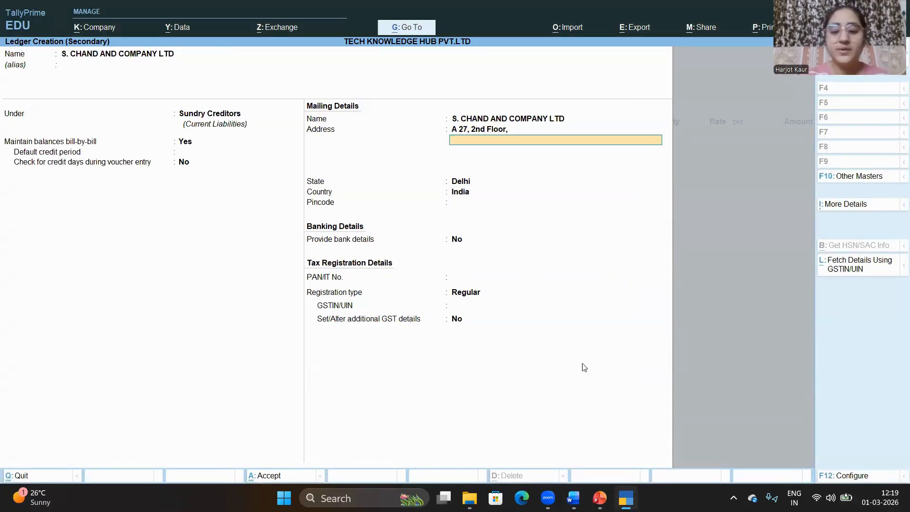
# Copy the second line of the supplier's address from the Word bill into the second address line in TallyPrime
pyautogui.click(573, 498)
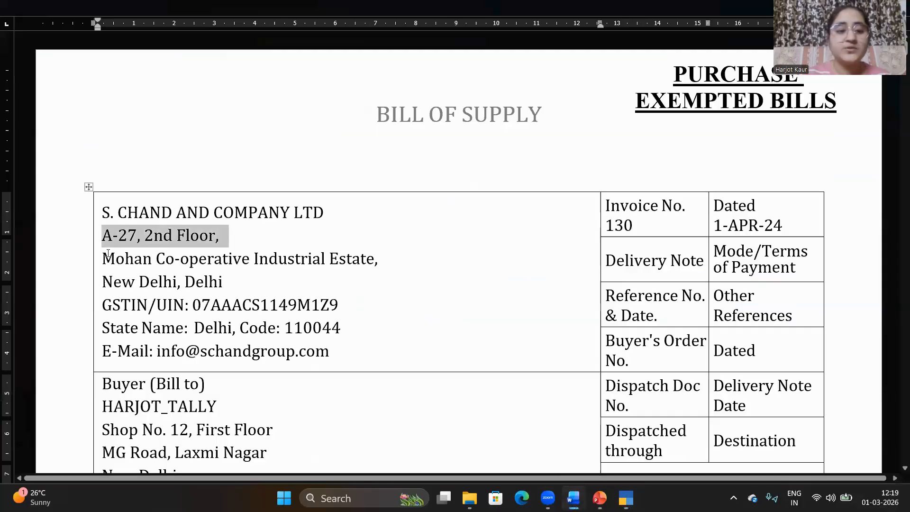
pyautogui.moveTo(103, 260); pyautogui.dragTo(387, 261)
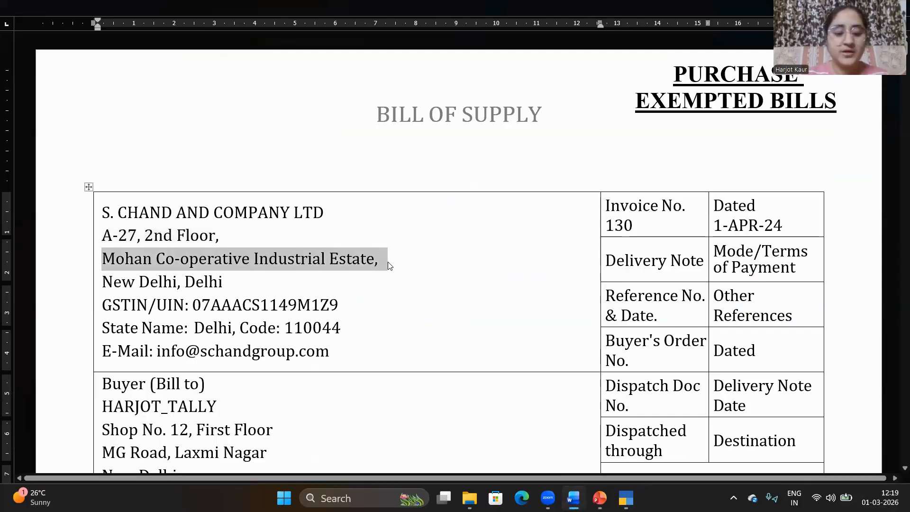
pyautogui.click(625, 498)
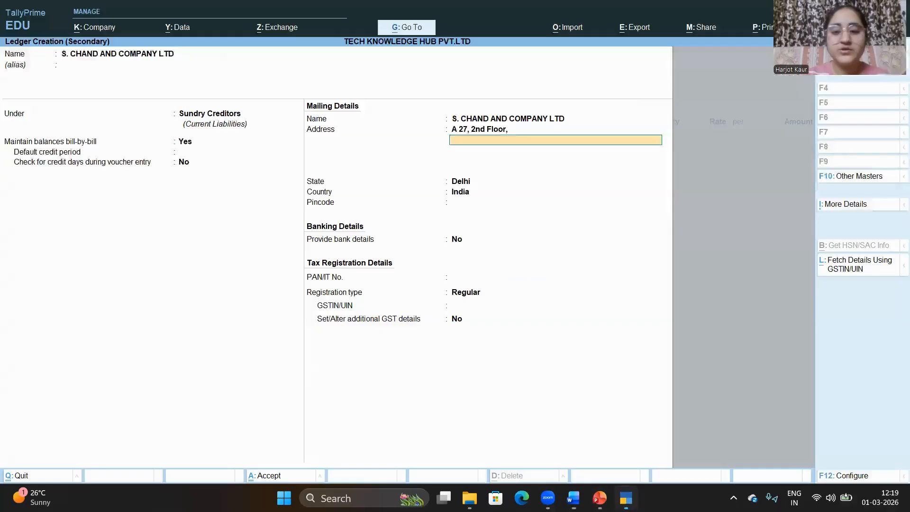
pyautogui.hotkey('ctrl', 'alt', 'v')
pyautogui.moveTo(600, 498)
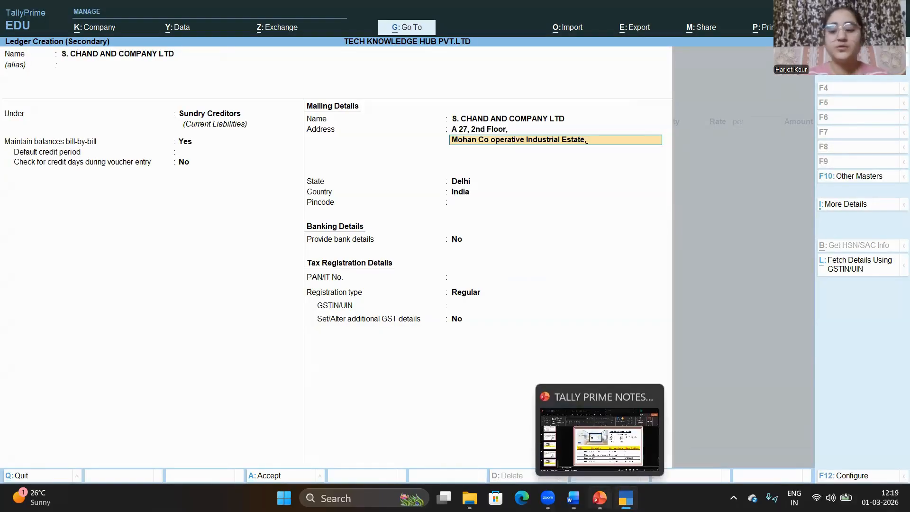
pyautogui.press('Return')
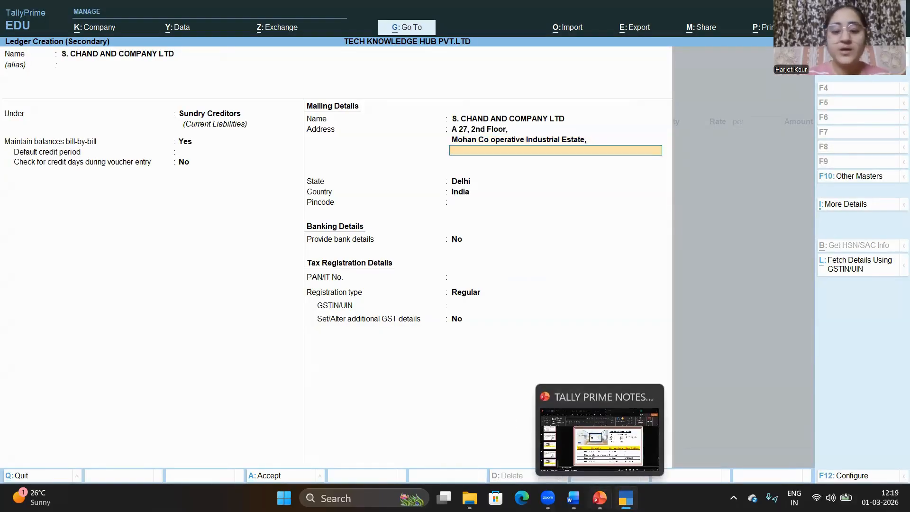
# Copy the city line of the supplier's address from the Word bill into TallyPrime and accept Delhi and India as state and country
pyautogui.click(574, 498)
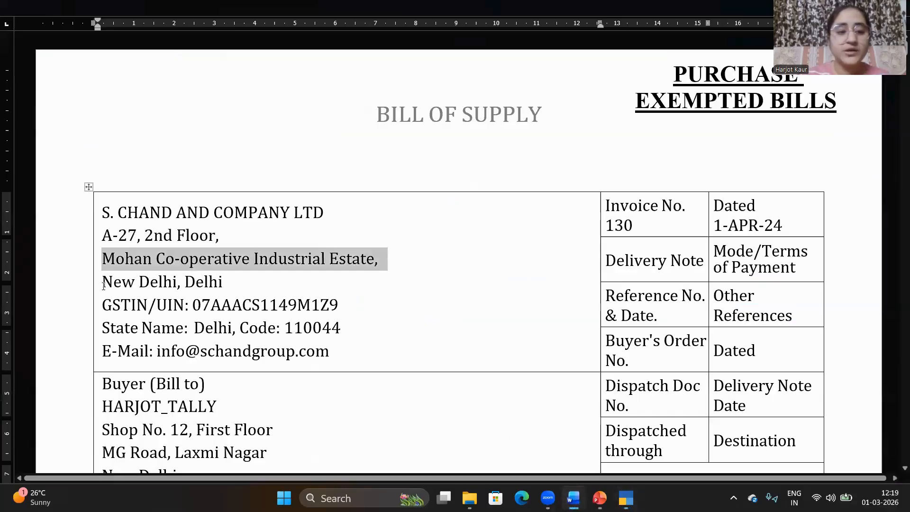
pyautogui.moveTo(103, 285); pyautogui.dragTo(239, 286)
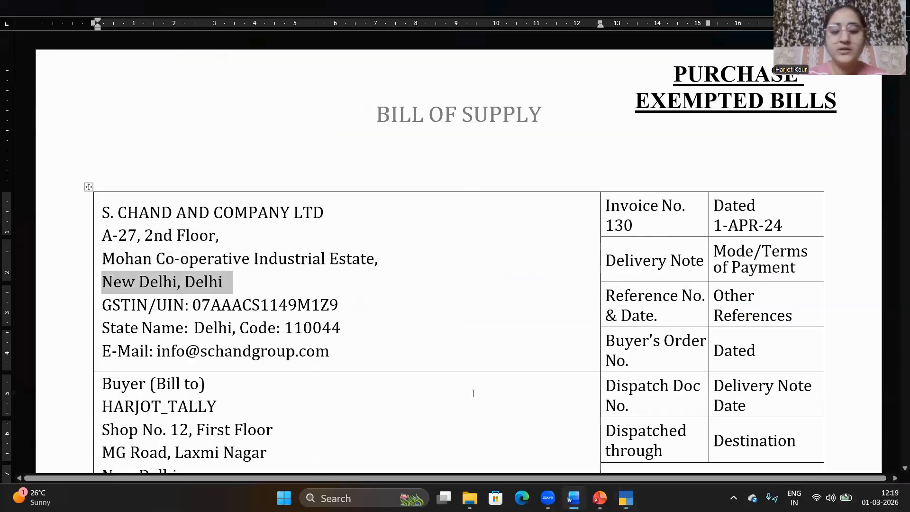
pyautogui.hotkey('alt', 'Tab')
pyautogui.moveTo(599, 497)
pyautogui.hotkey('ctrl', 'alt', 'v')
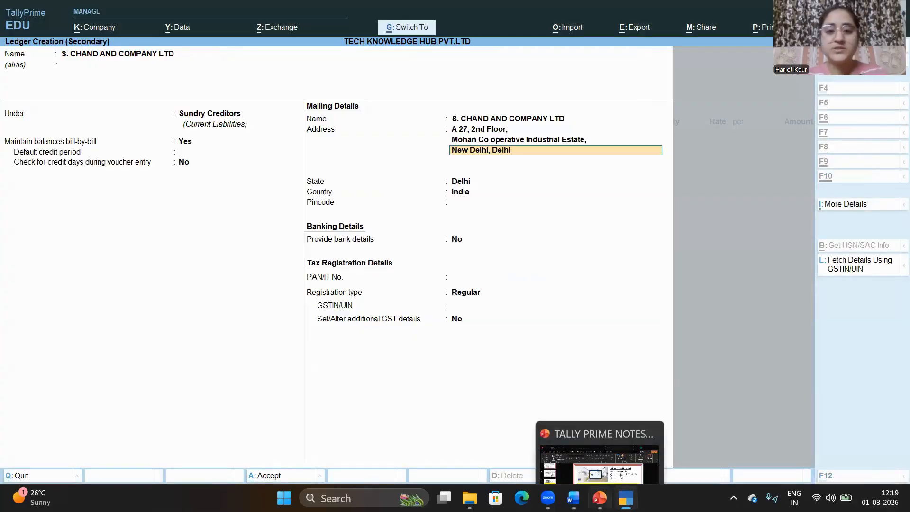
pyautogui.press('Return')
pyautogui.press('Return')
pyautogui.press('Return')
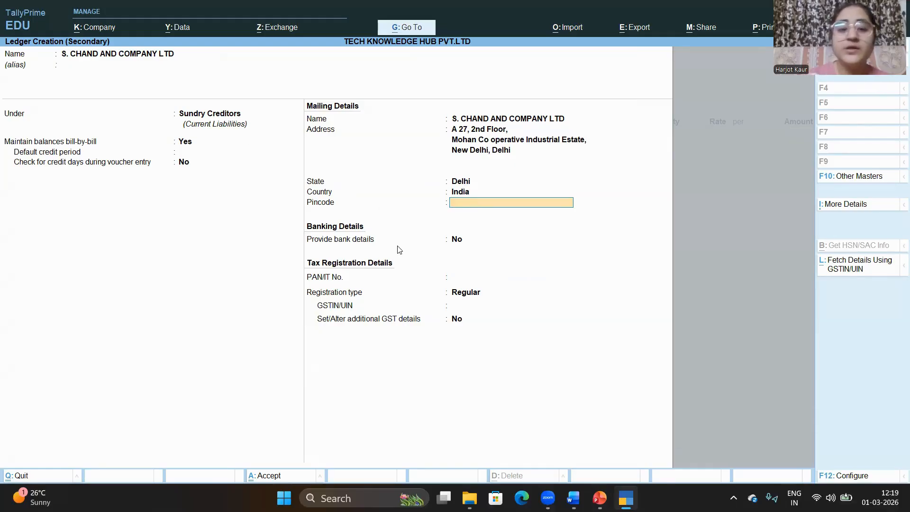
# Check the supplier's pincode on the Word bill, enter it in the TallyPrime ledger and keep bank details at No
pyautogui.click(573, 498)
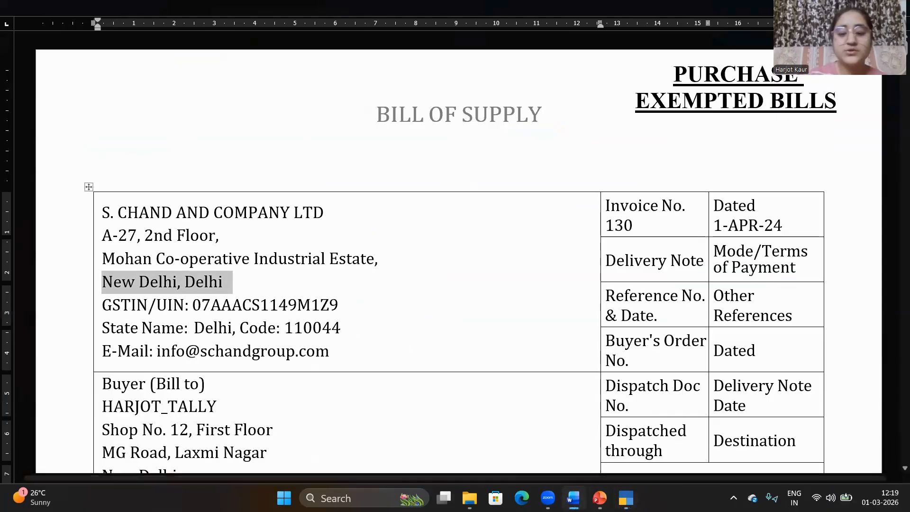
pyautogui.click(573, 498)
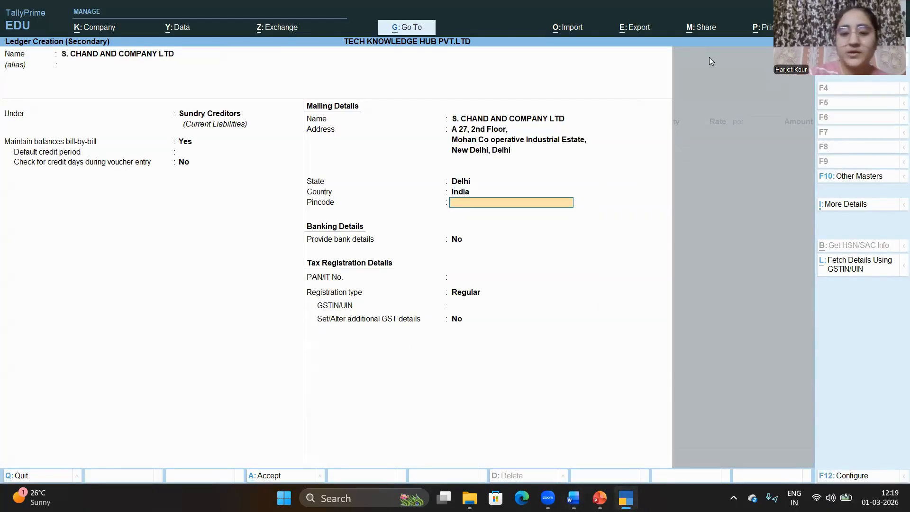
pyautogui.write('110044')
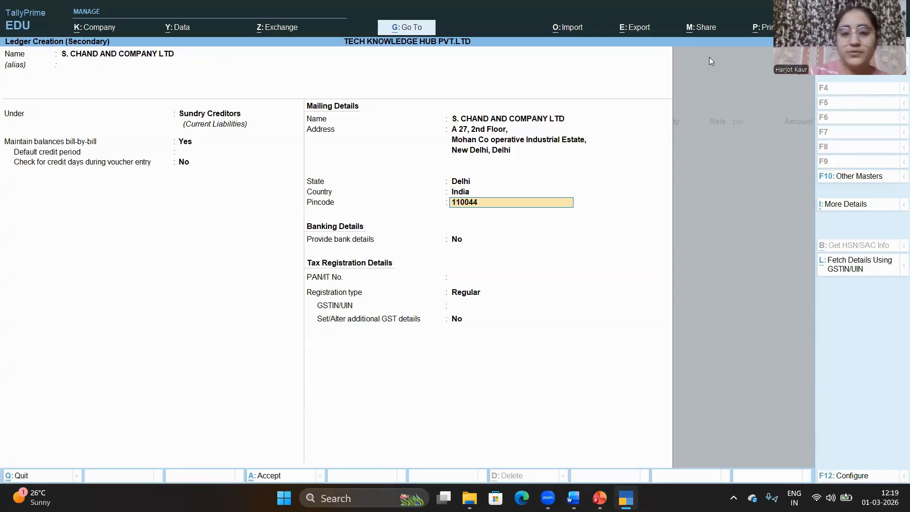
pyautogui.press('Return')
pyautogui.press('Return')
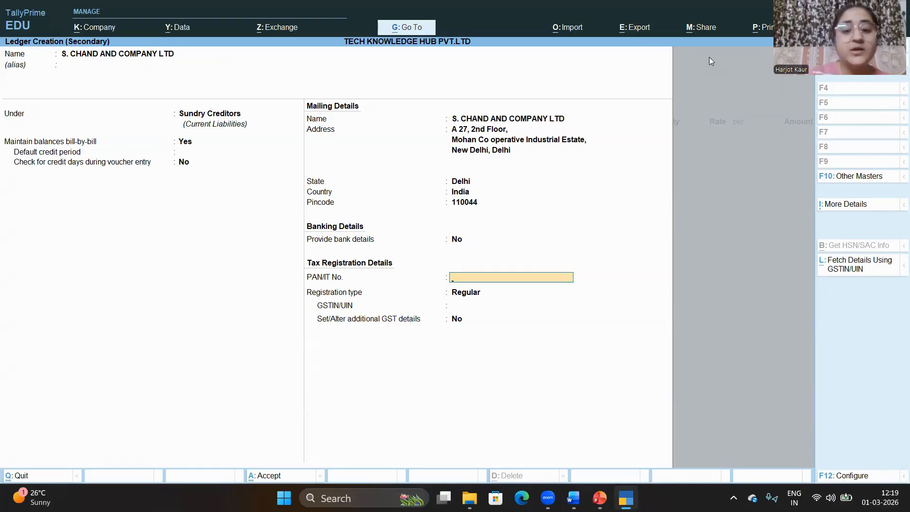
# Leave the PAN blank and keep Regular as the ledger's GST registration type
pyautogui.press('Return')
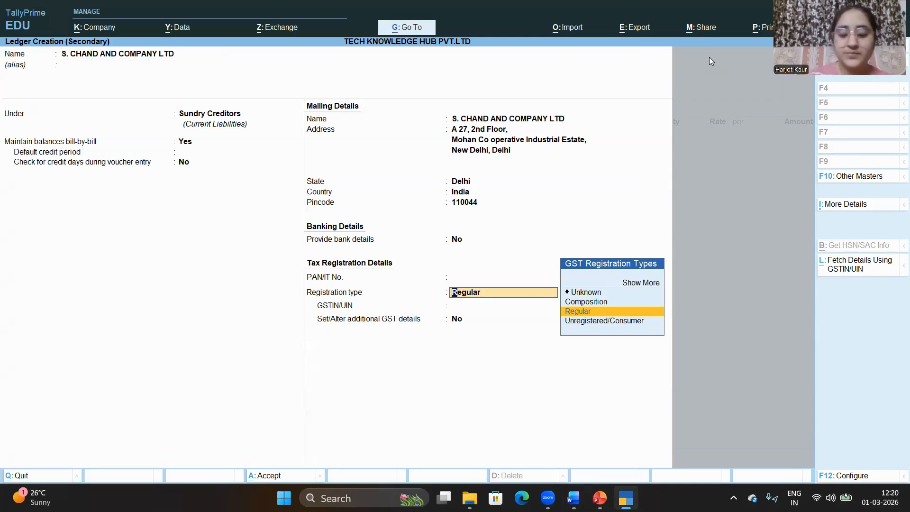
pyautogui.press('Down')
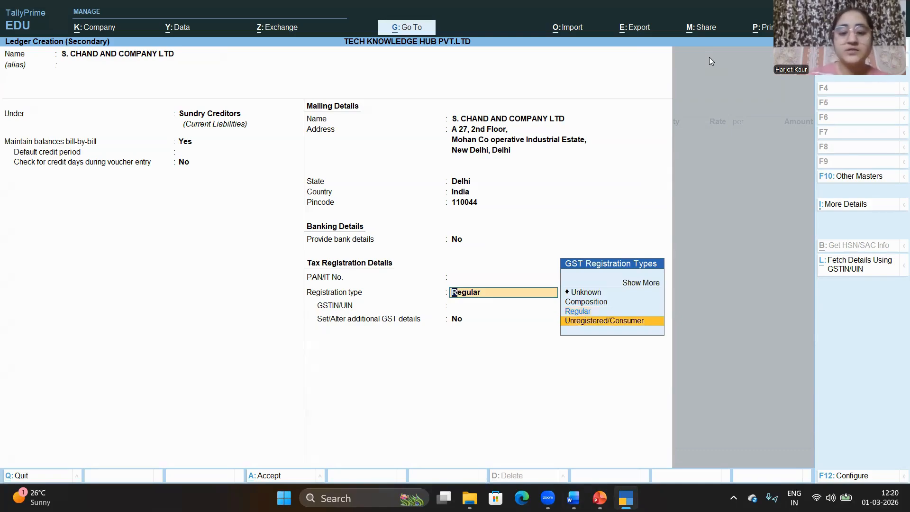
pyautogui.press('Up')
pyautogui.press('Return')
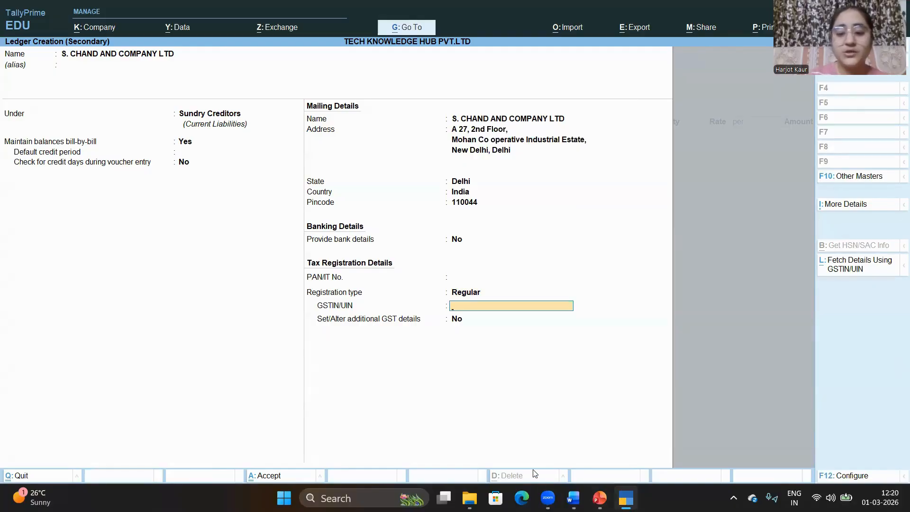
# Copy the supplier's GSTIN from the Word bill into the GSTIN/UIN field of the TallyPrime ledger
pyautogui.click(573, 497)
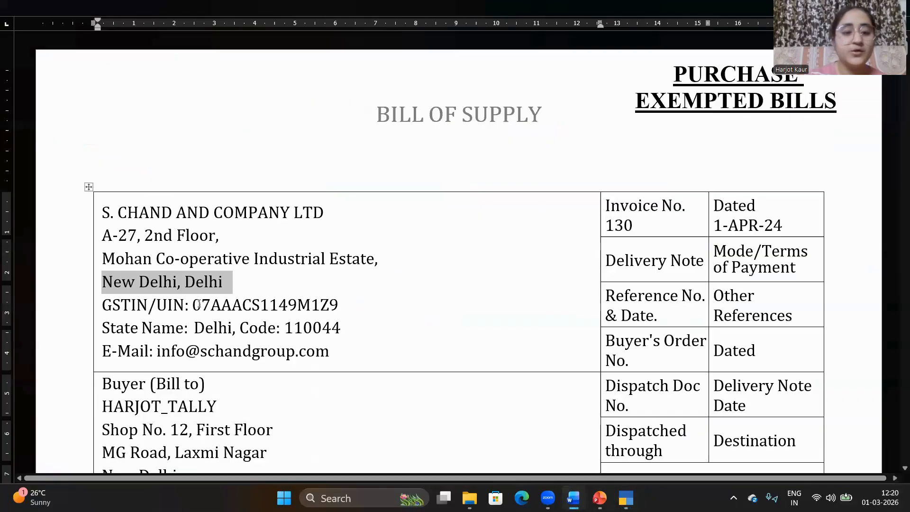
pyautogui.moveTo(193, 305); pyautogui.dragTo(335, 309)
pyautogui.hotkey('ctrl', 'c')
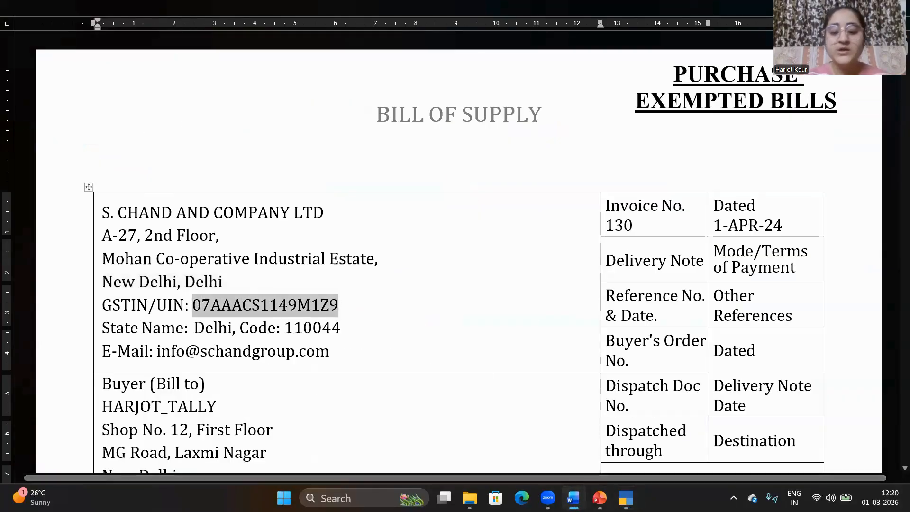
pyautogui.hotkey('alt', 'Tab')
pyautogui.hotkey('ctrl', 'v')
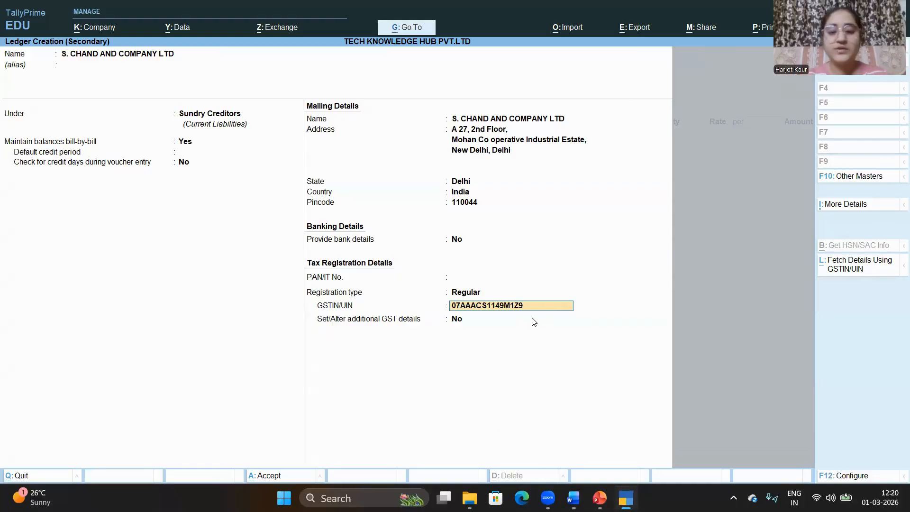
# Keep additional GST details at No and save the supplier ledger
pyautogui.press('Return')
pyautogui.press('Return')
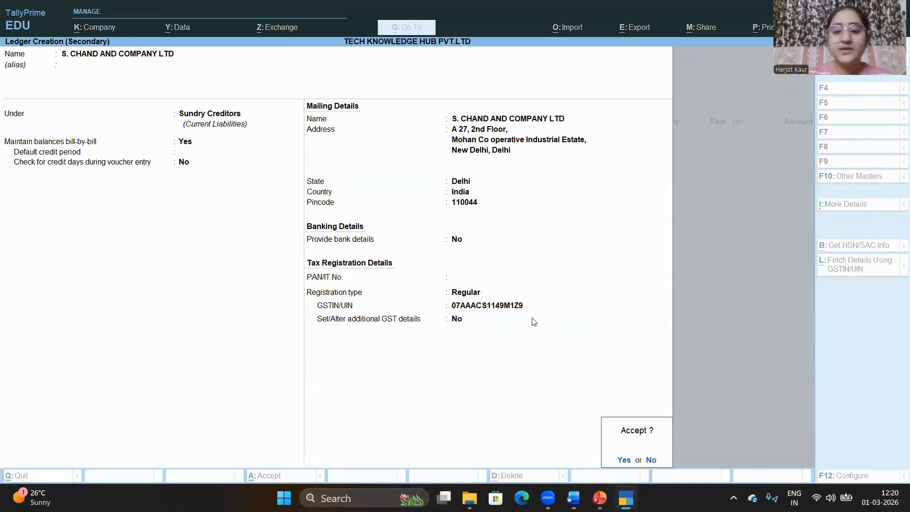
pyautogui.press('Return')
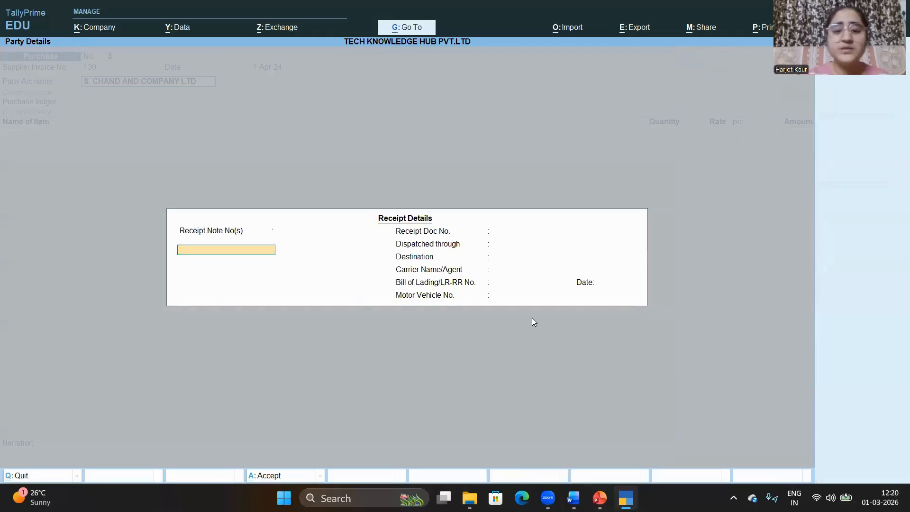
# Leave all receipt details of the purchase voucher blank and accept S. CHAND AND COMPANY LTD as the bill-from supplier
pyautogui.press('Return')
pyautogui.press('Return')
pyautogui.press('Return')
pyautogui.press('Return')
pyautogui.press('Return')
pyautogui.press('Return')
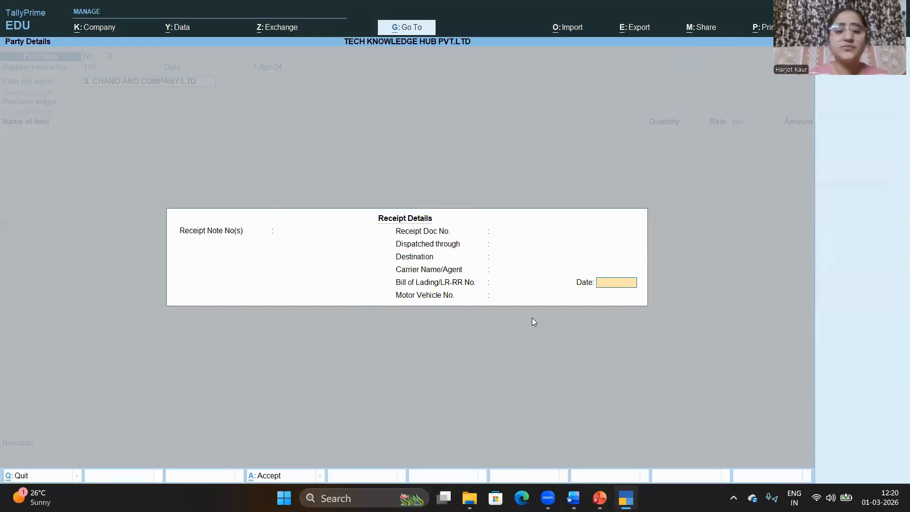
pyautogui.press('Return')
pyautogui.press('Return')
pyautogui.press('Return')
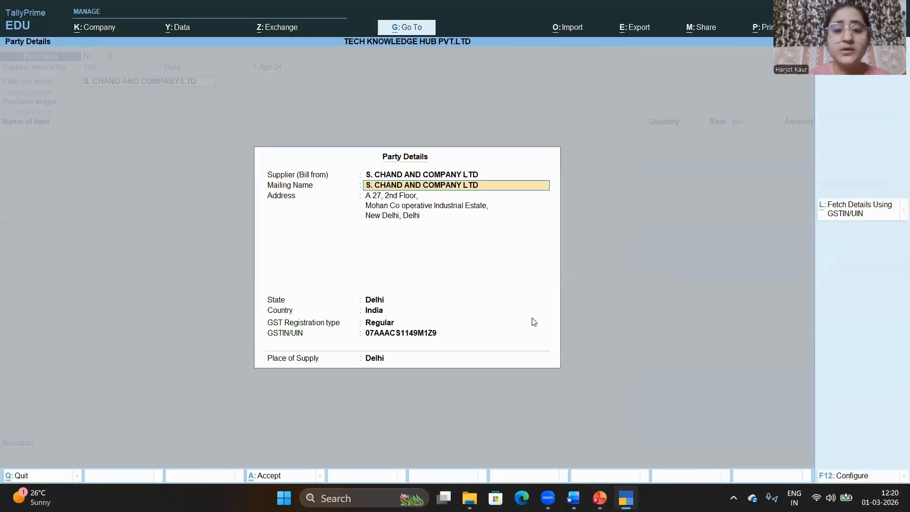
# Accept the supplier's prefilled party details, keeping the mailing details, Regular GST registration and Delhi as place of supply
pyautogui.press('Return')
pyautogui.press('Return')
pyautogui.press('Return')
pyautogui.press('Return')
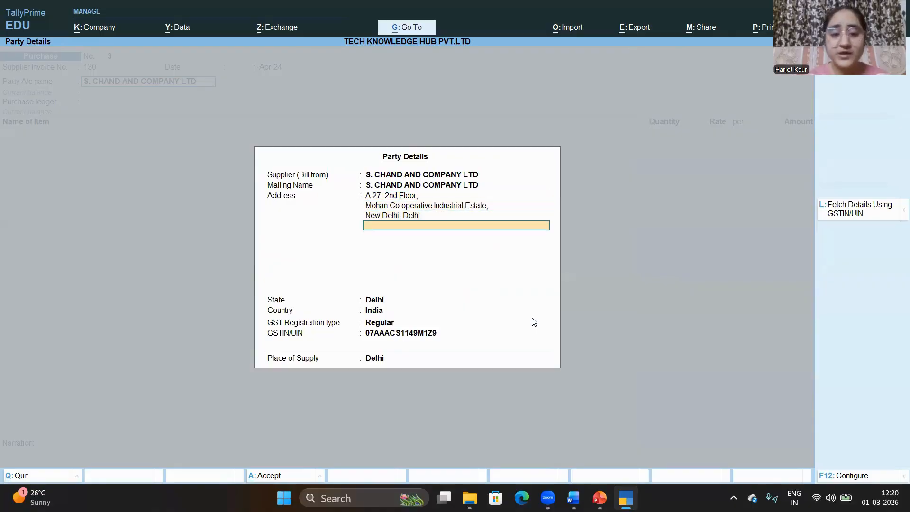
pyautogui.press('Return')
pyautogui.press('Return')
pyautogui.press('Return')
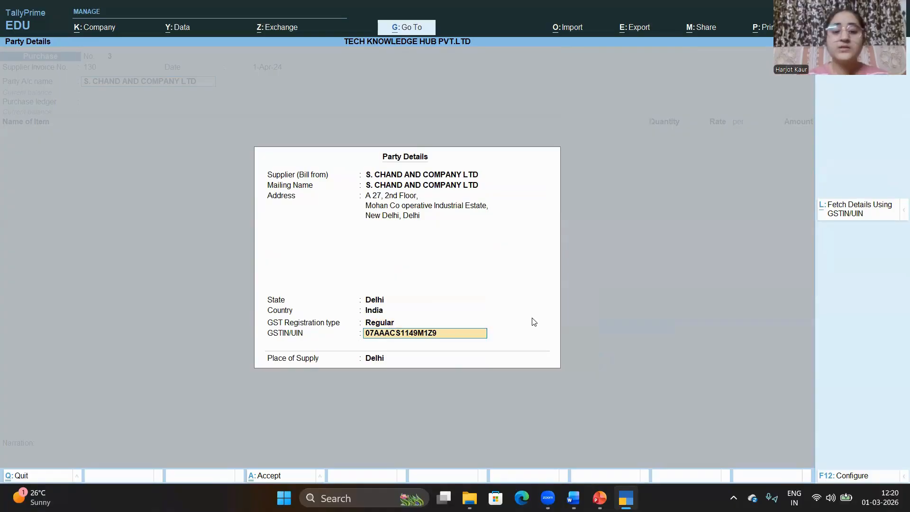
pyautogui.press('Return')
pyautogui.press('Return')
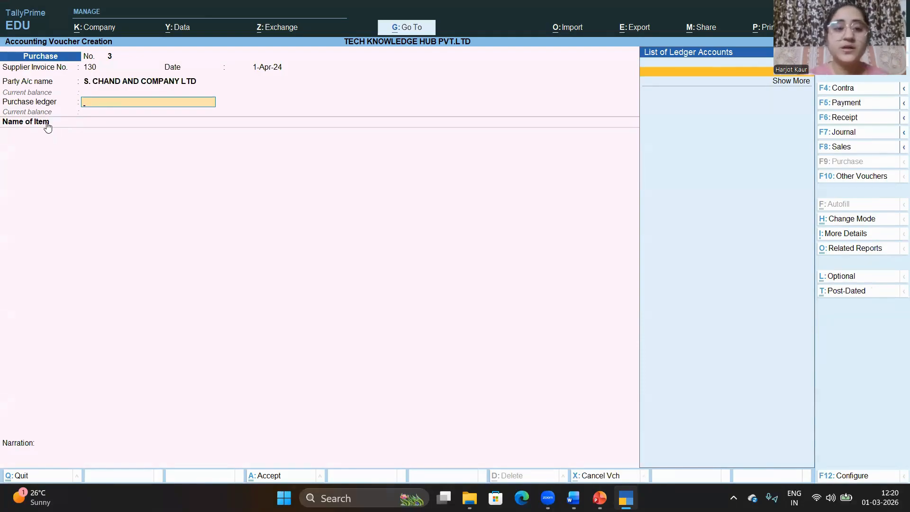
# Start a new ledger for the voucher's purchase ledger, named PURCHASE EXEMPTED, under the Purchase Accounts group
pyautogui.hotkey('alt', 'c')
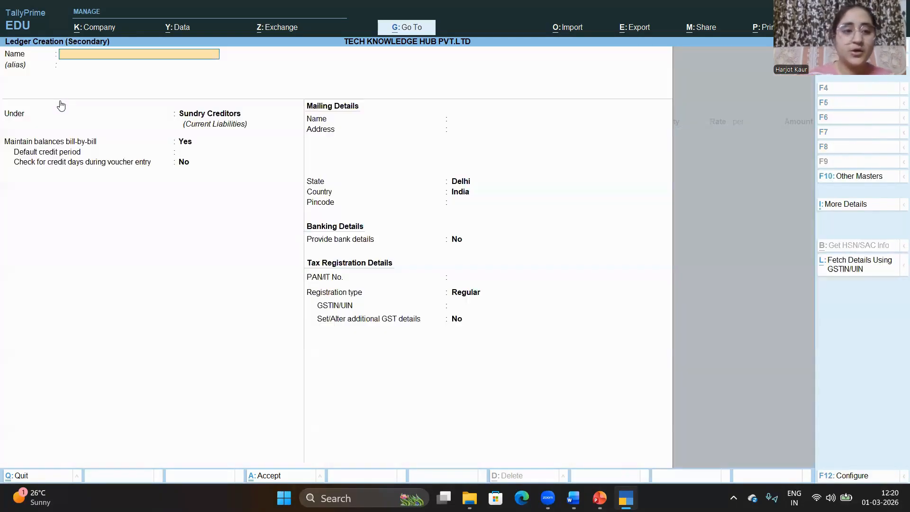
pyautogui.write('PURCHAS')
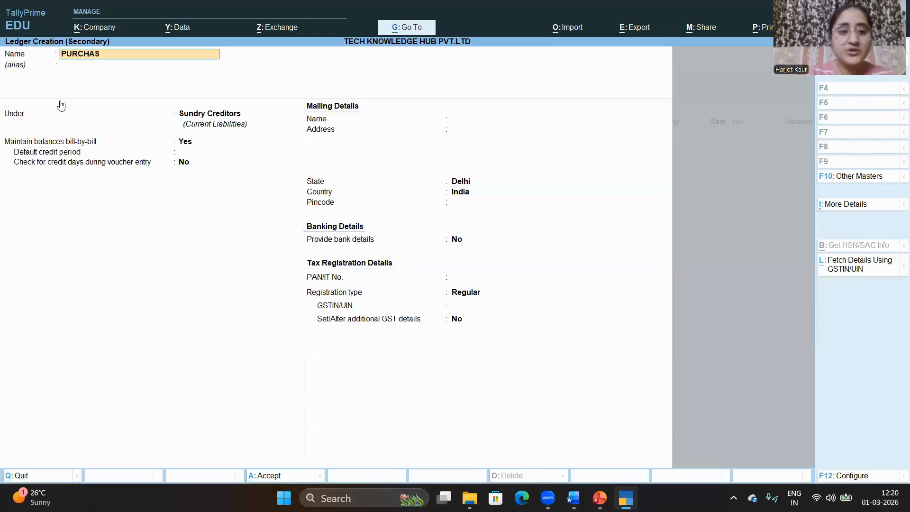
pyautogui.write('E EXEM')
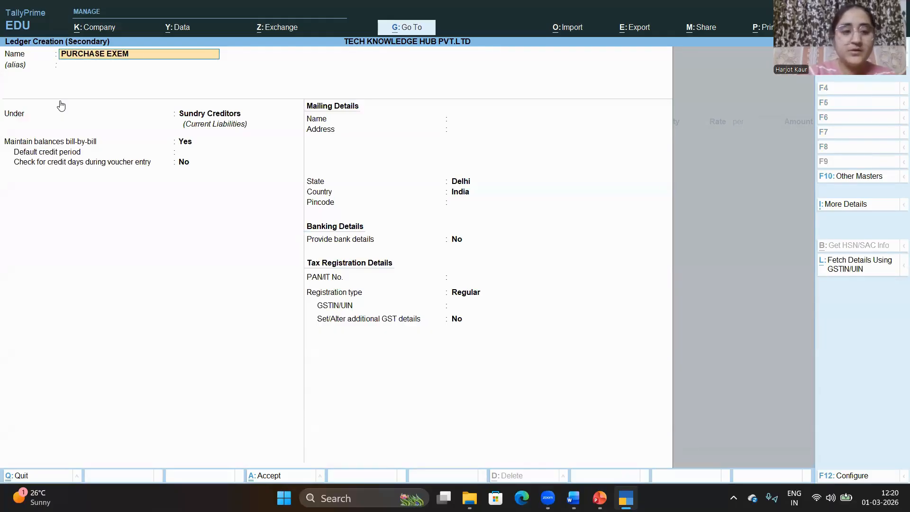
pyautogui.write('PTED')
pyautogui.press('Return')
pyautogui.press('Return')
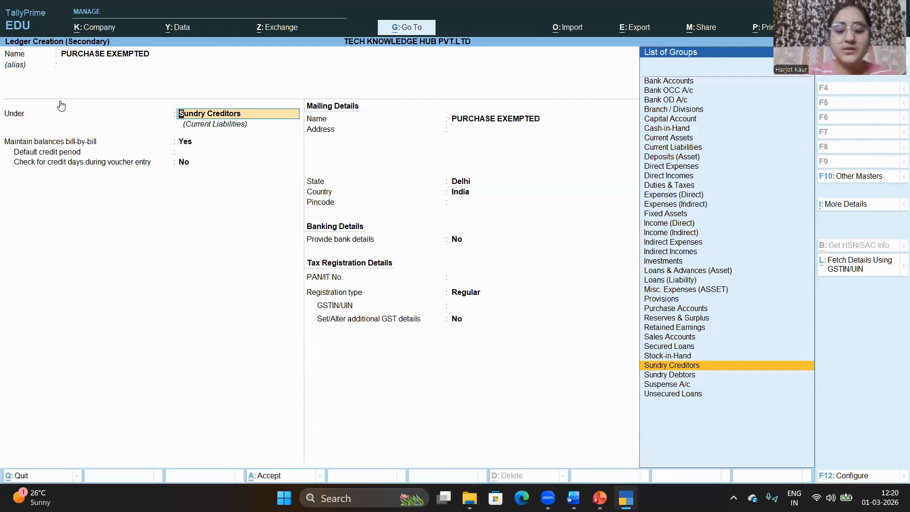
pyautogui.write('PUR')
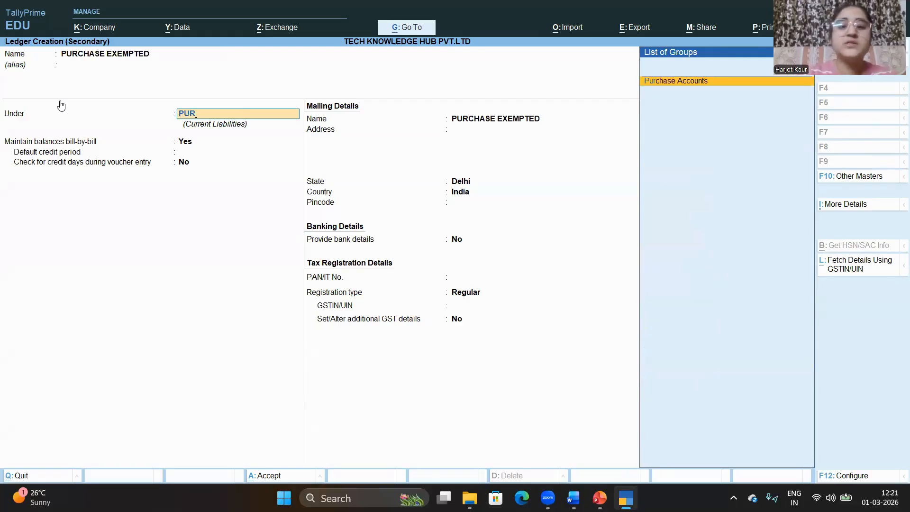
pyautogui.press('Return')
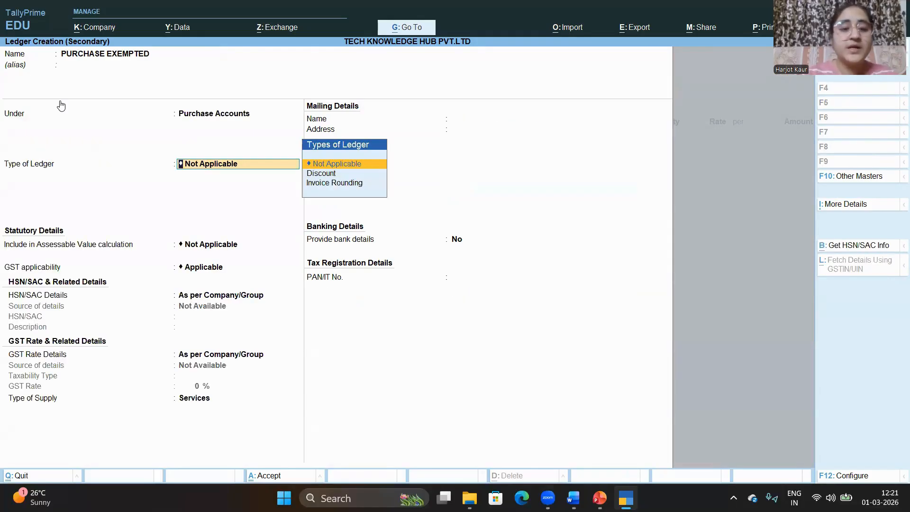
# Keep ledger type and assessable value Not Applicable, GST Applicable, and the HSN/SAC and GST rate details As per Company/Group
pyautogui.press('Return')
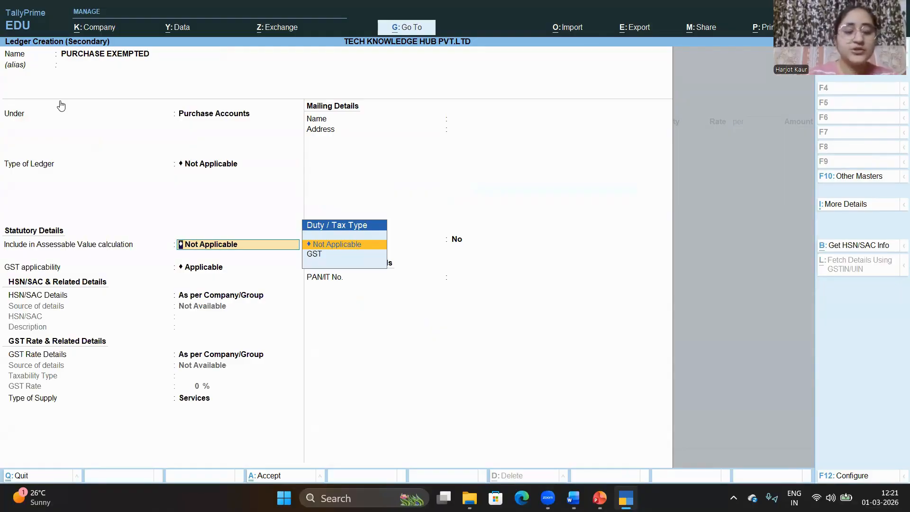
pyautogui.press('Return')
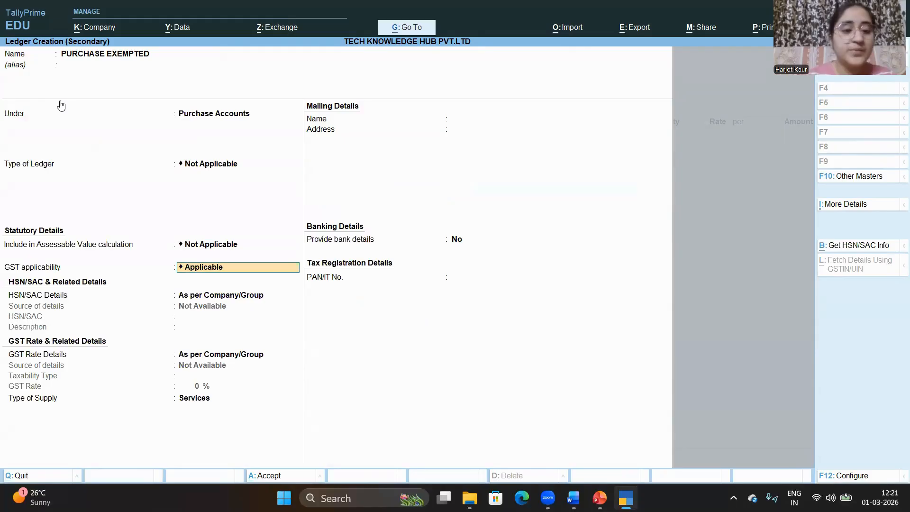
pyautogui.press('Return')
pyautogui.press('Return')
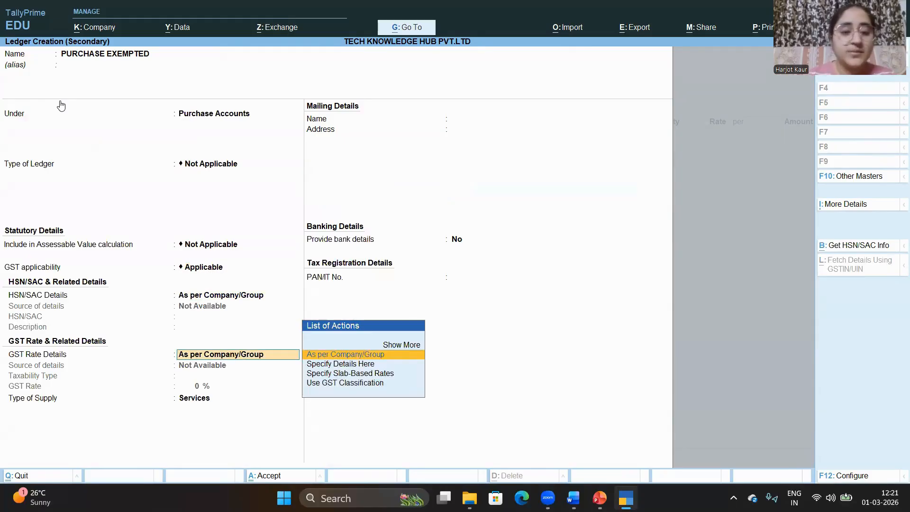
pyautogui.press('Return')
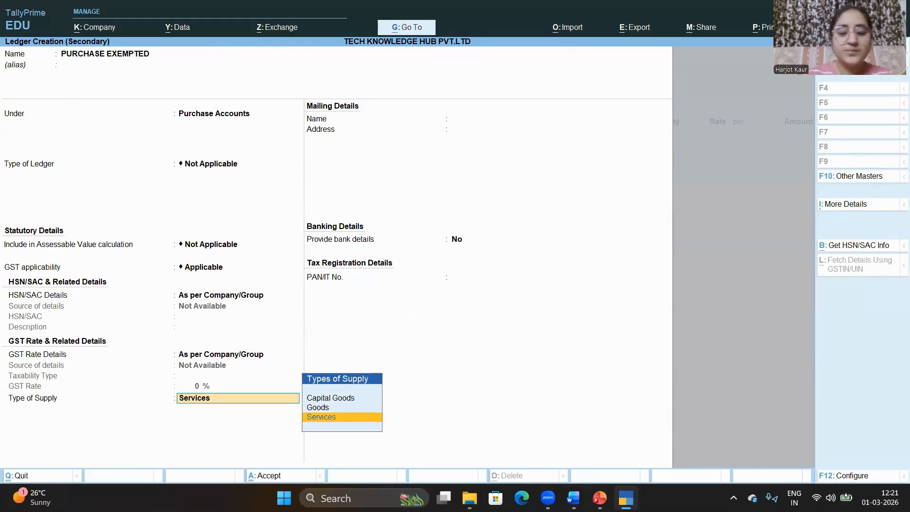
# Consult the goods table in the Word bill, set the TallyPrime ledger's type of supply to Goods, and save it without bank details
pyautogui.click(573, 498)
pyautogui.scroll(-2, 363, 347)
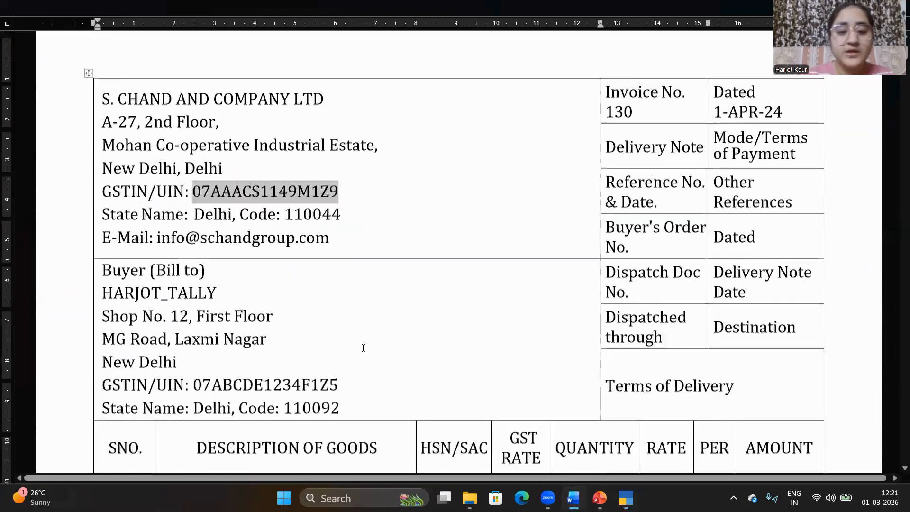
pyautogui.scroll(-4, 363, 348)
pyautogui.moveTo(198, 252); pyautogui.dragTo(359, 247)
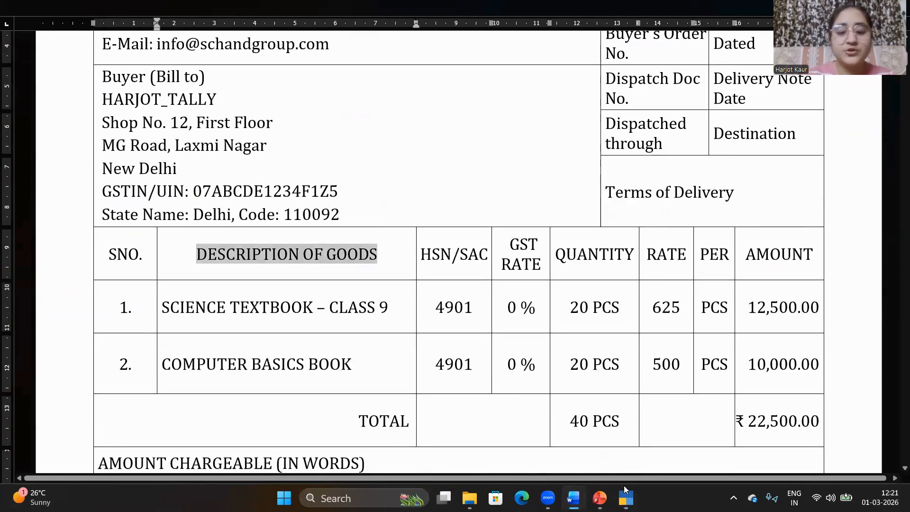
pyautogui.click(625, 497)
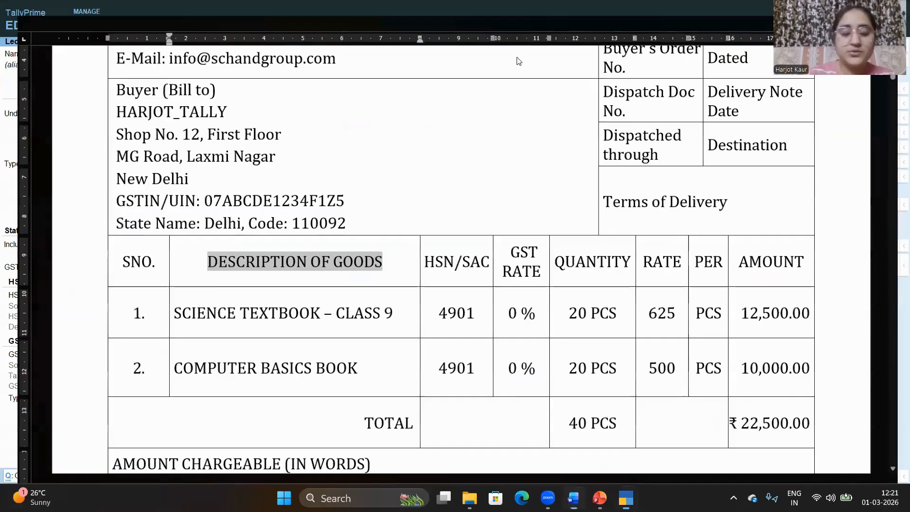
pyautogui.hotkey('alt', 'Tab')
pyautogui.press('Return')
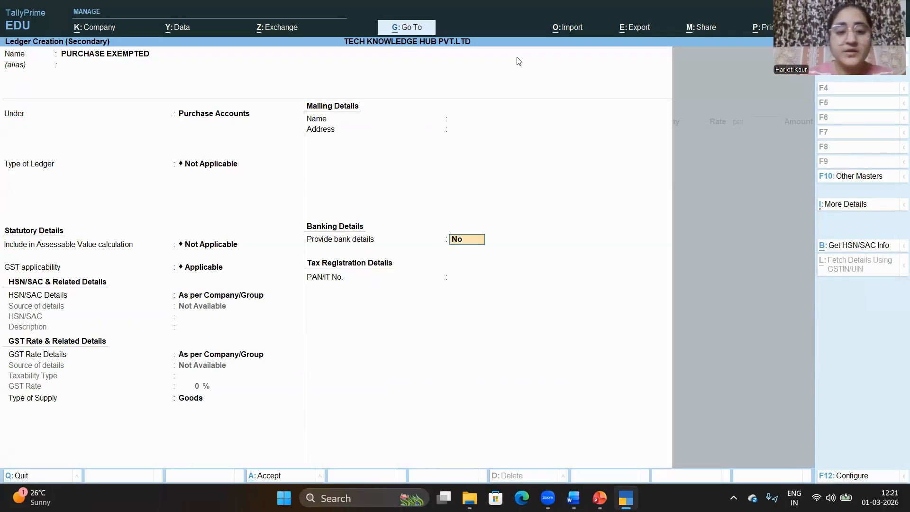
pyautogui.press('Return')
pyautogui.press('Return')
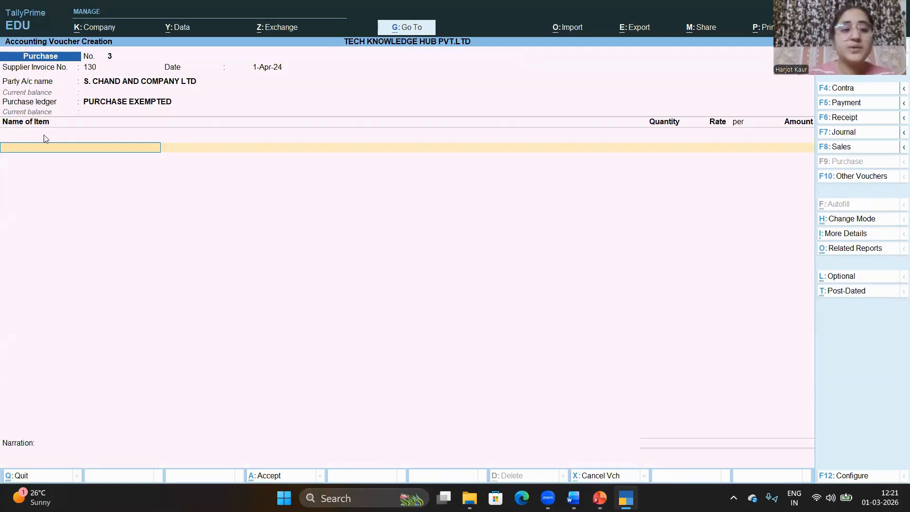
# Look up the first goods description in the Word bill and open a new stock item from the TallyPrime voucher's item line
pyautogui.click(573, 498)
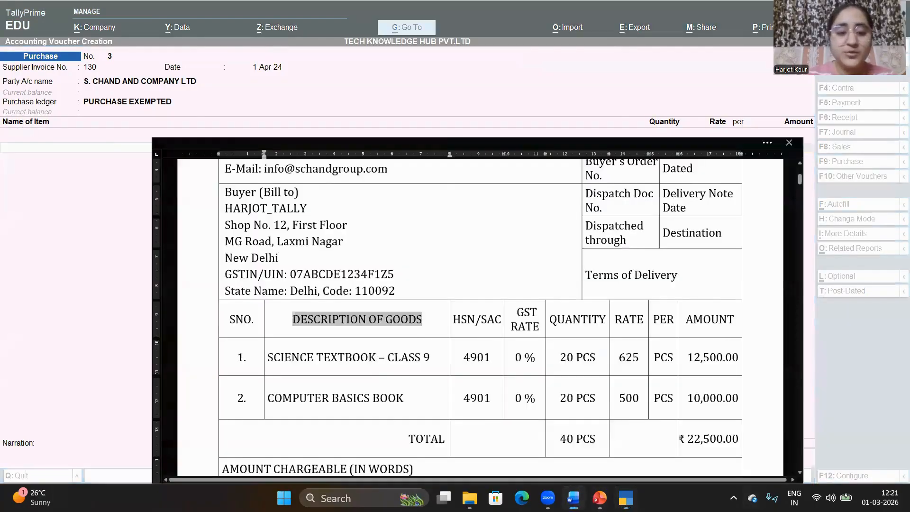
pyautogui.moveTo(162, 304); pyautogui.dragTo(389, 308)
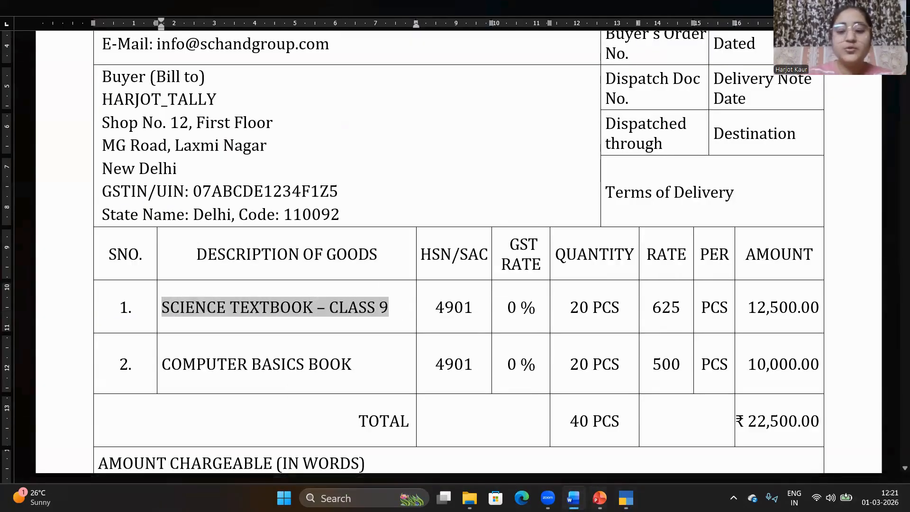
pyautogui.click(573, 497)
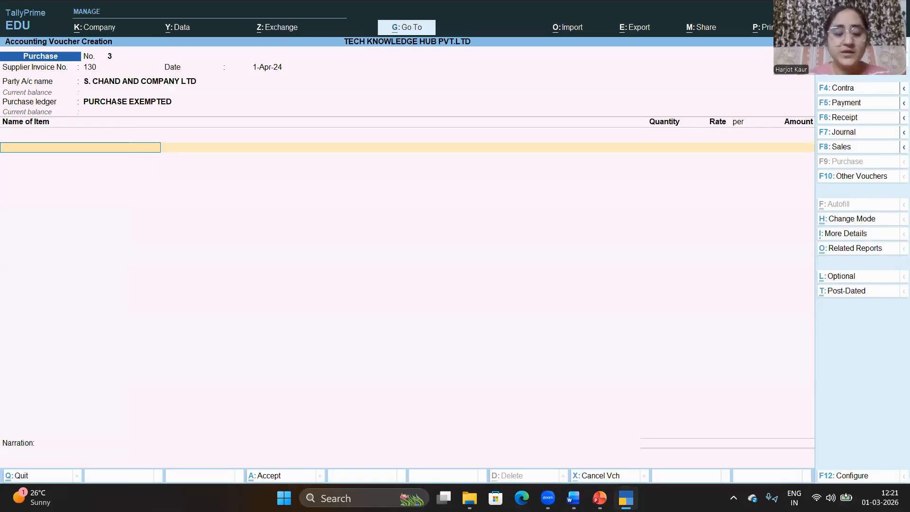
pyautogui.hotkey('alt', 'c')
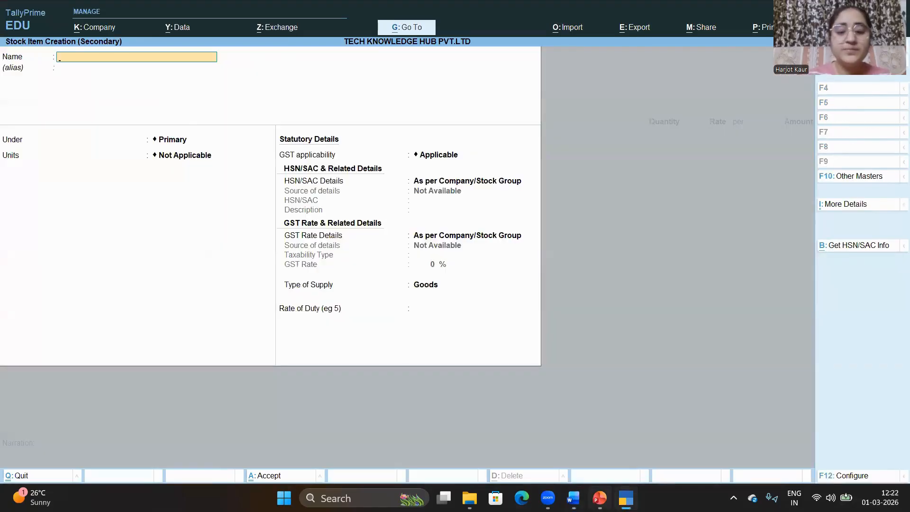
pyautogui.click(579, 496)
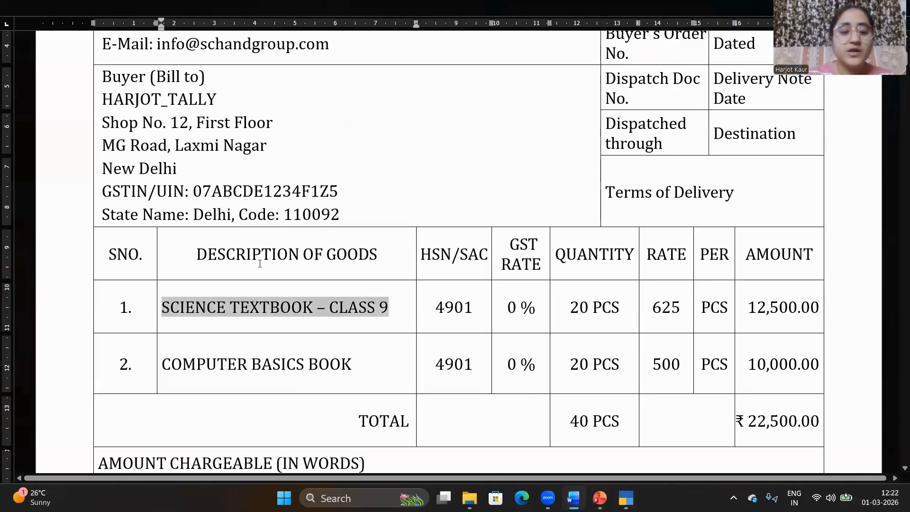
pyautogui.hotkey('alt', 'Tab')
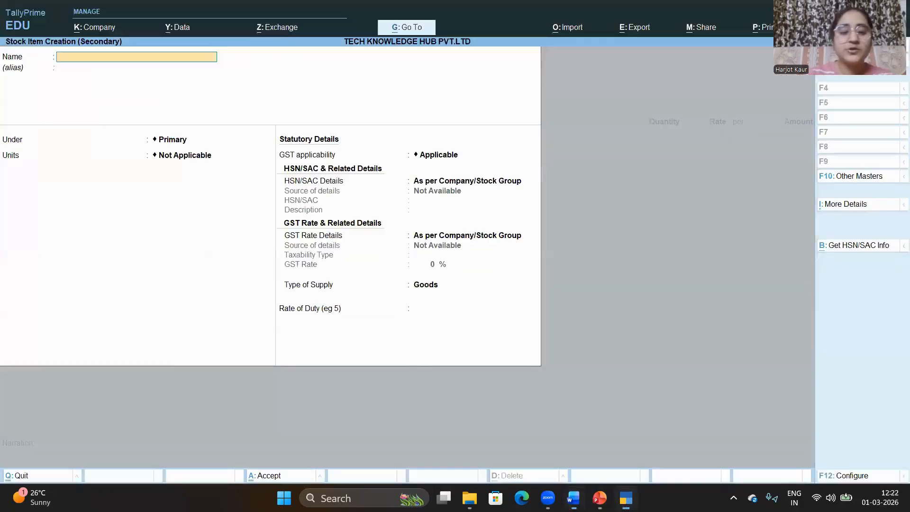
# Name the new stock item SCIENCE TEXTBOOK CLASS 9 and leave its alias blank
pyautogui.write('SCIENCE')
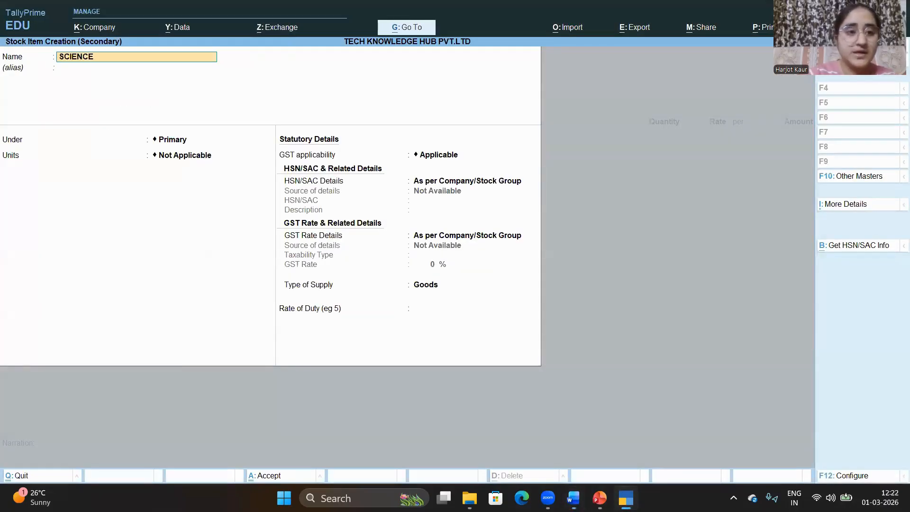
pyautogui.write(' TEXETBOOK C')
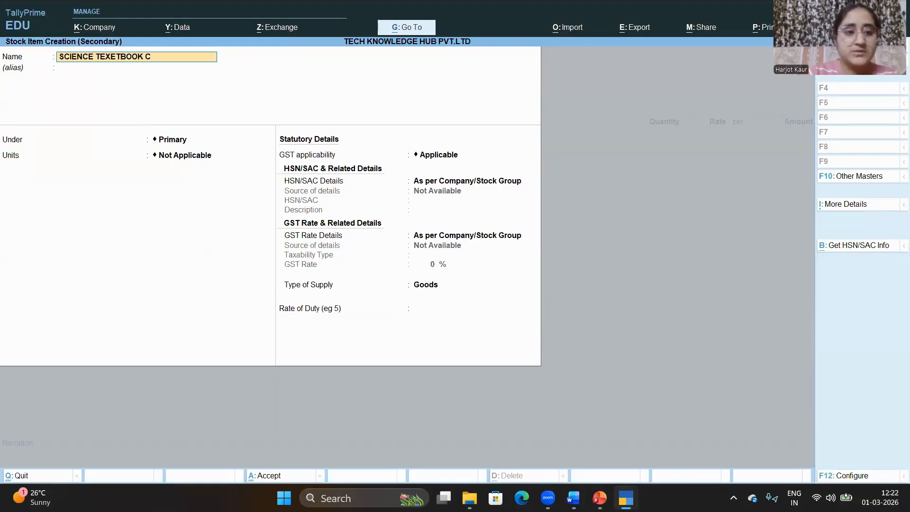
pyautogui.press('BackSpace')
pyautogui.press('BackSpace')
pyautogui.press('BackSpace')
pyautogui.press('BackSpace')
pyautogui.press('BackSpace')
pyautogui.press('BackSpace')
pyautogui.press('BackSpace')
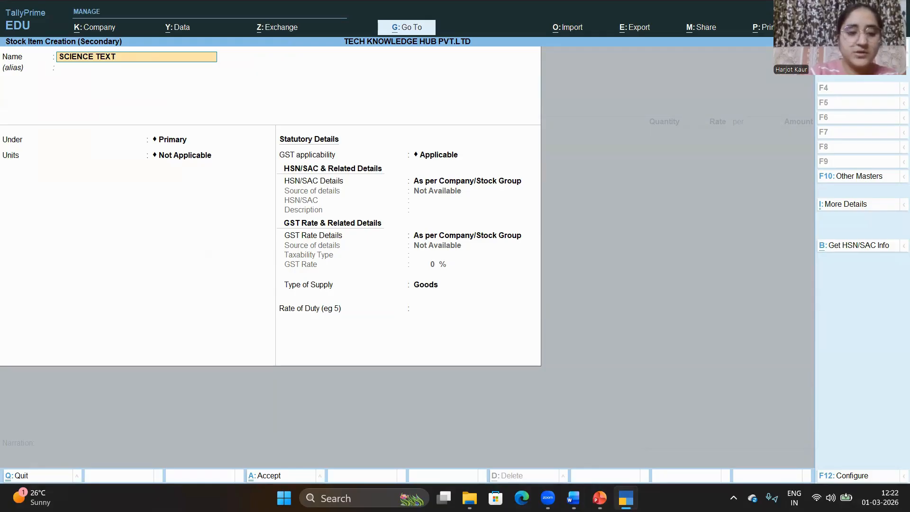
pyautogui.write('BOOM')
pyautogui.press('BackSpace')
pyautogui.write('K')
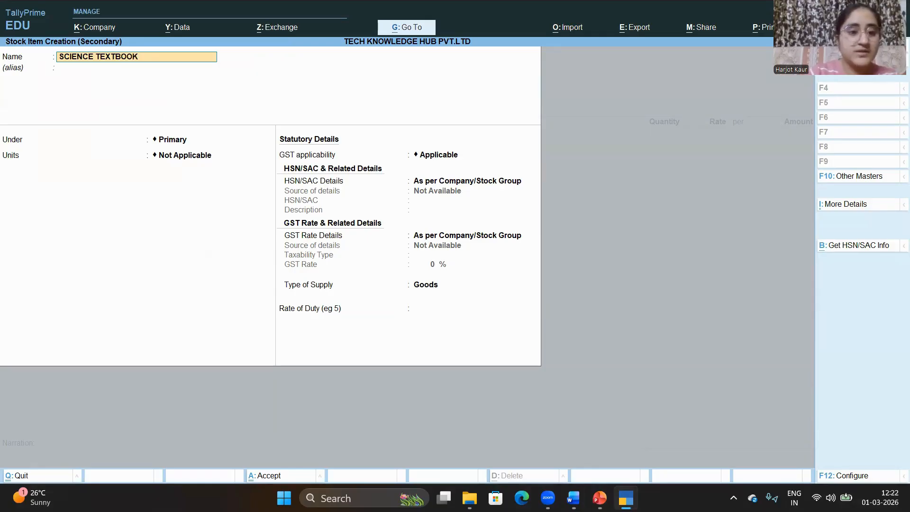
pyautogui.write(' CLASS')
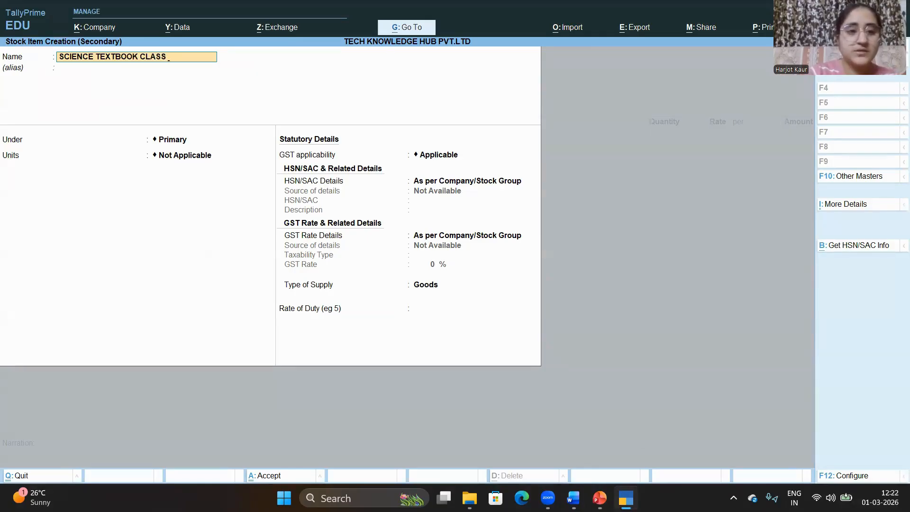
pyautogui.write(' 9')
pyautogui.press('Return')
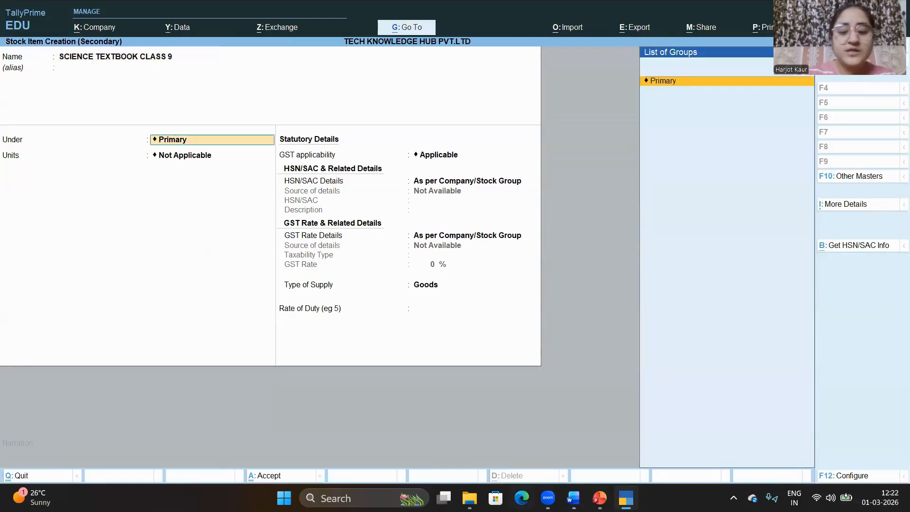
# Check the first item's GST rate in the Word bill and start a new TallyPrime stock group named ITEMS @0%
pyautogui.click(573, 498)
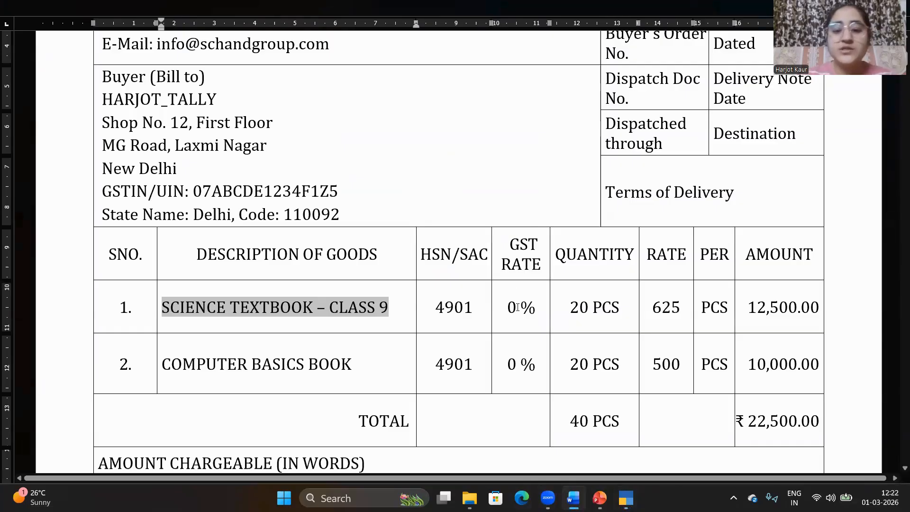
pyautogui.moveTo(498, 313); pyautogui.dragTo(536, 313)
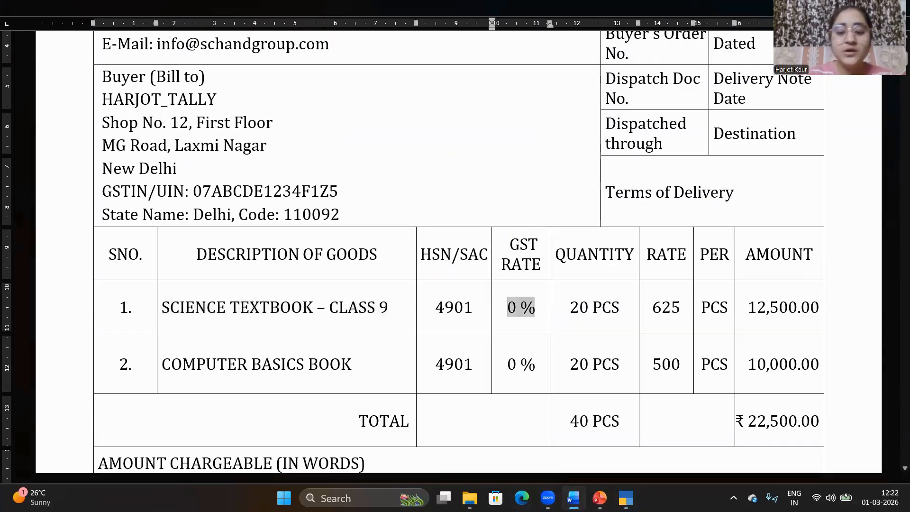
pyautogui.click(573, 498)
pyautogui.hotkey('alt', 'c')
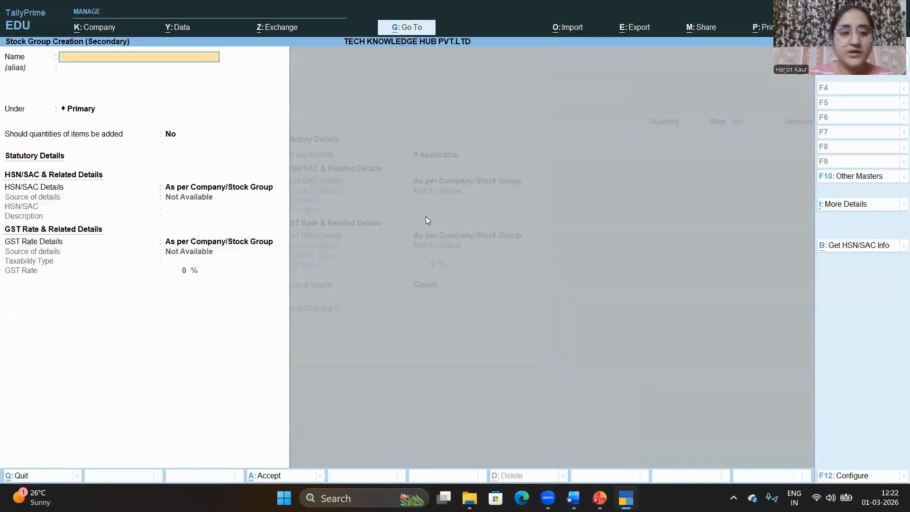
pyautogui.write('ITEMS')
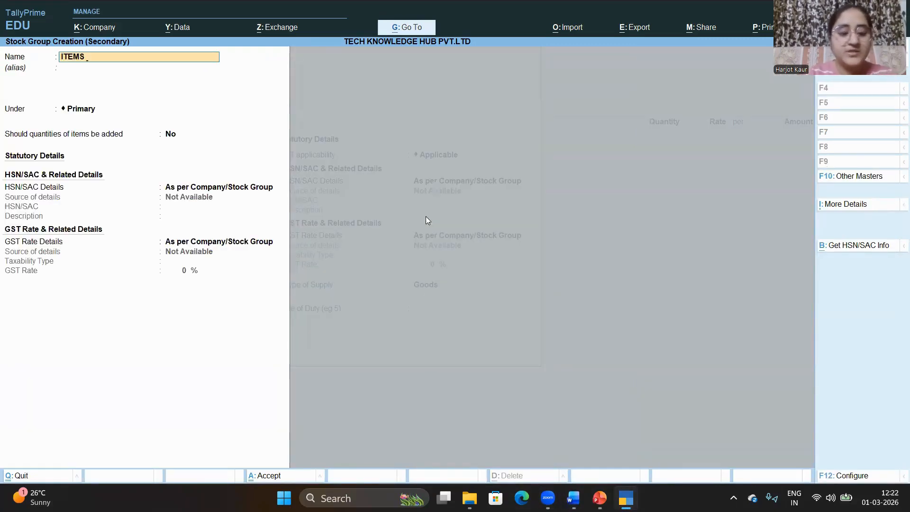
pyautogui.write(' @')
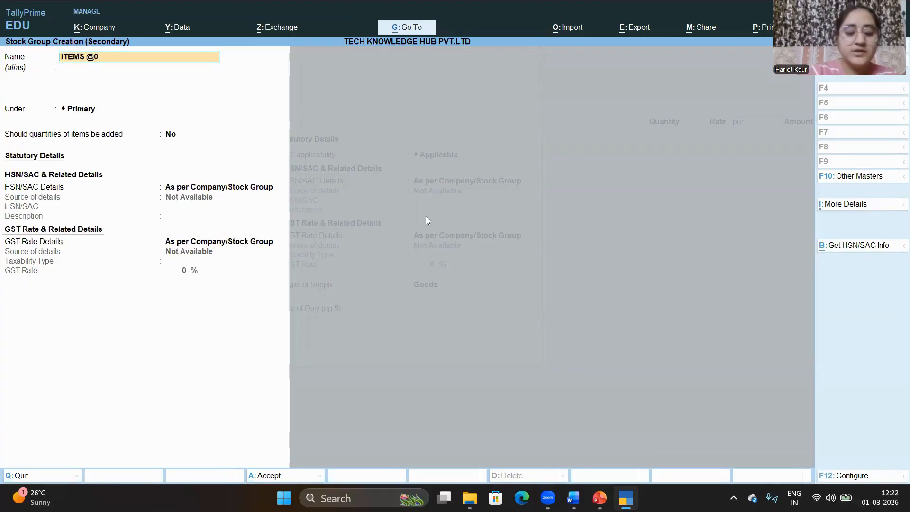
pyautogui.write('0%')
# Keep the stock group under Primary with HSN/SAC and GST rate details As per Company/Stock Group, and save it
pyautogui.press('Return')
pyautogui.press('Return')
pyautogui.press('Return')
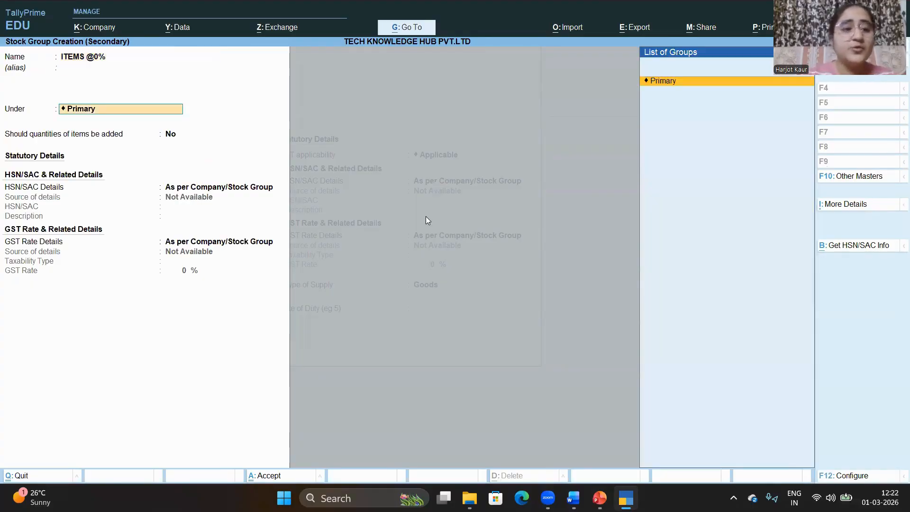
pyautogui.press('Return')
pyautogui.press('Return')
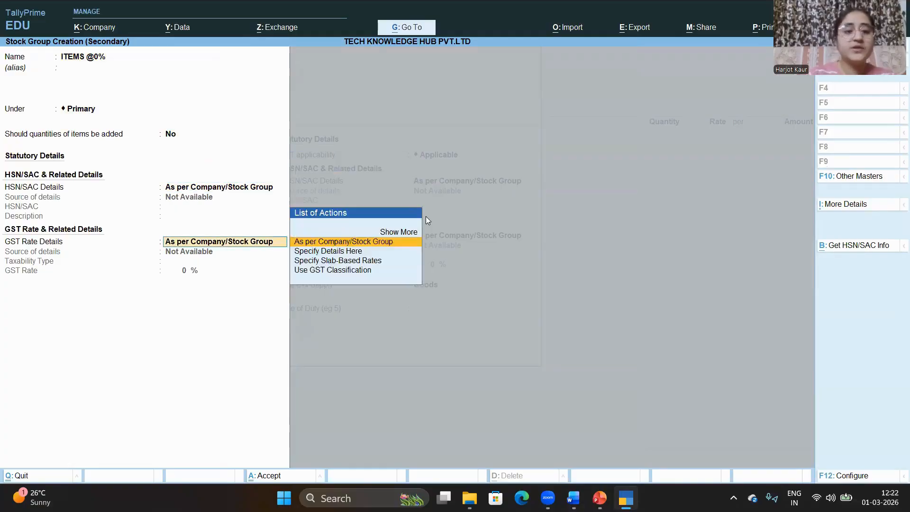
pyautogui.press('Return')
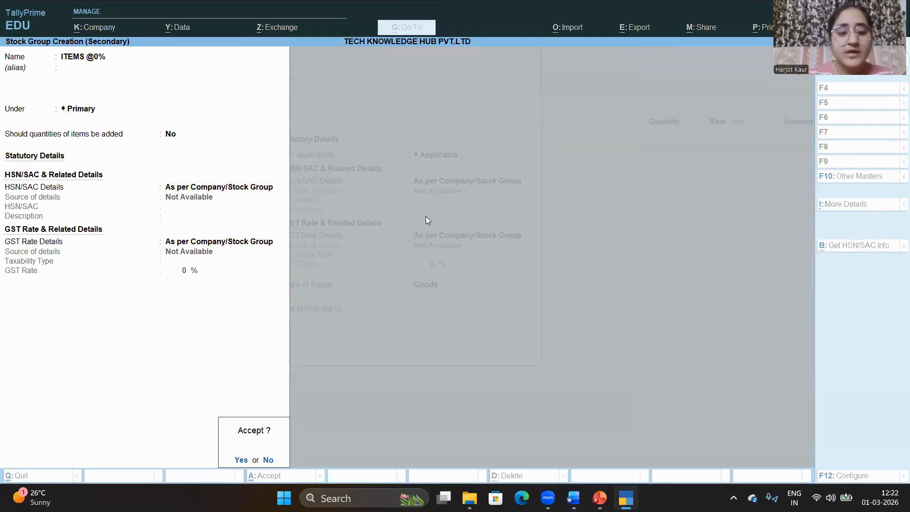
pyautogui.press('Return')
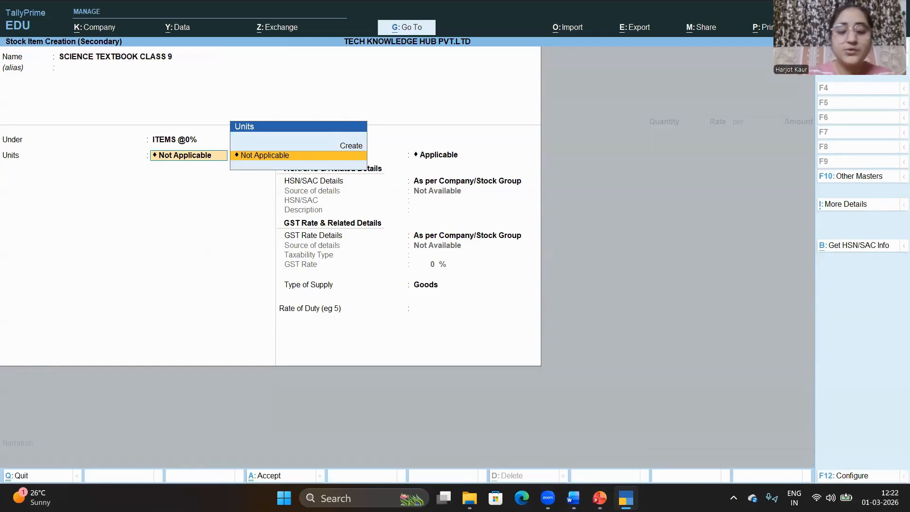
# Check the quantity unit in the Word bill and start a new TallyPrime unit with symbol PCS and formal name PIECES
pyautogui.click(573, 497)
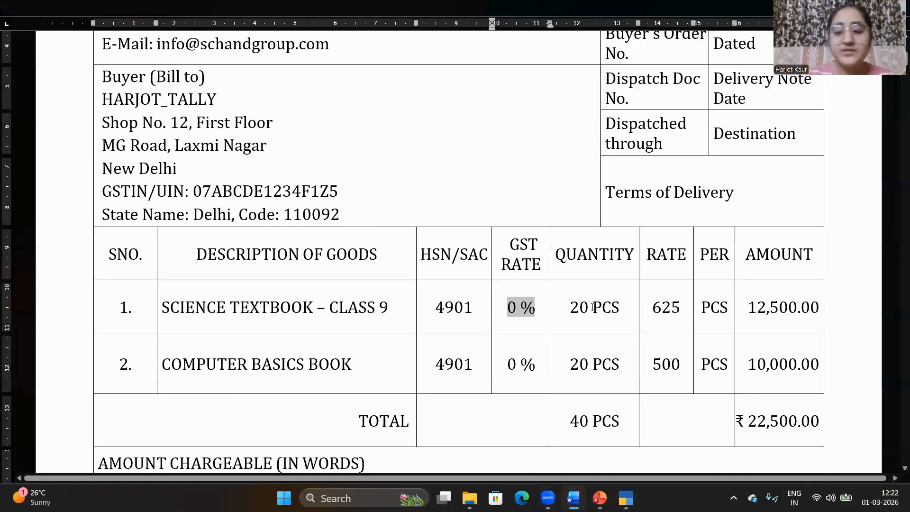
pyautogui.moveTo(592, 308); pyautogui.dragTo(609, 314)
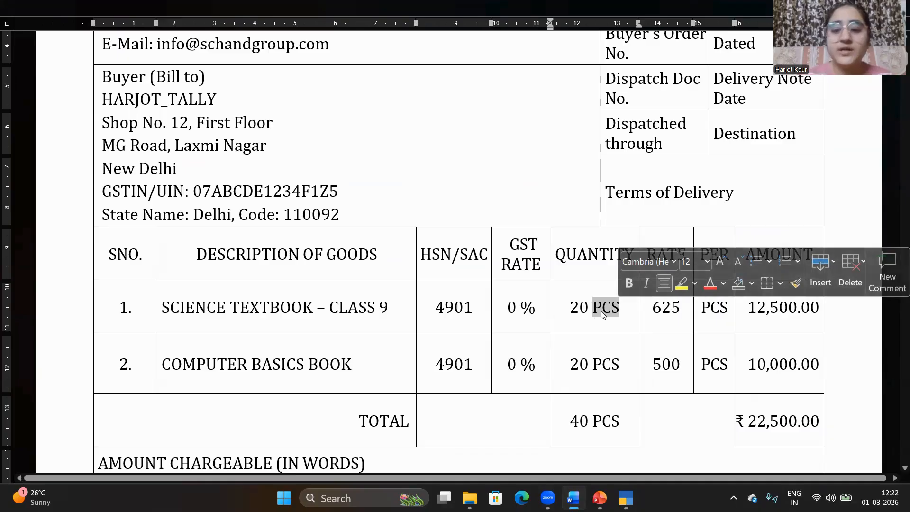
pyautogui.click(574, 498)
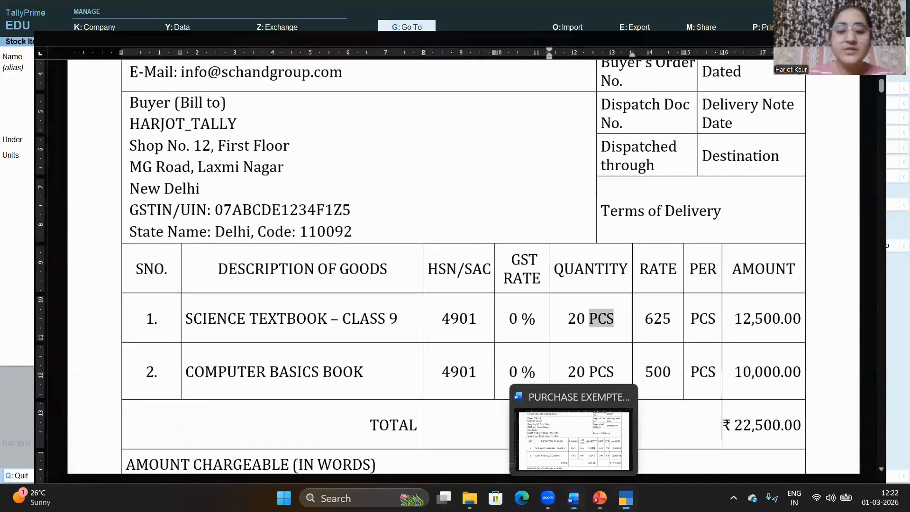
pyautogui.hotkey('alt', 'c')
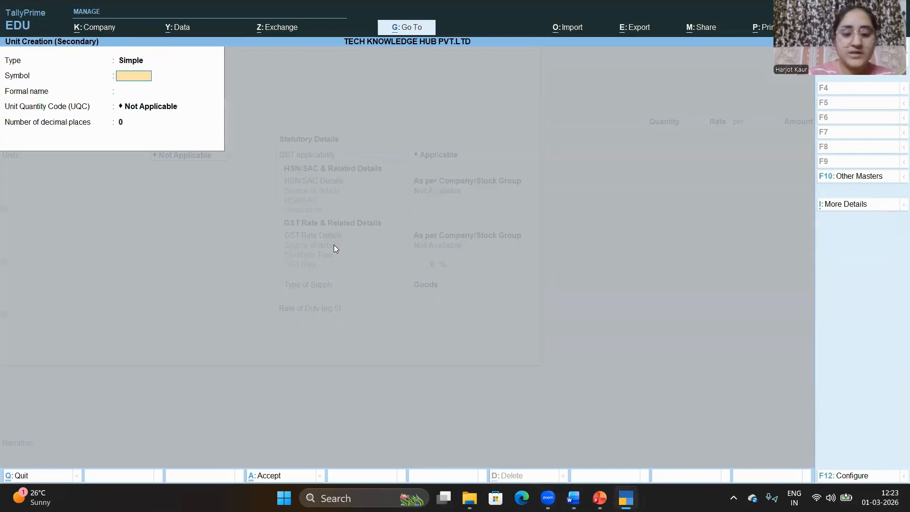
pyautogui.write('PCS')
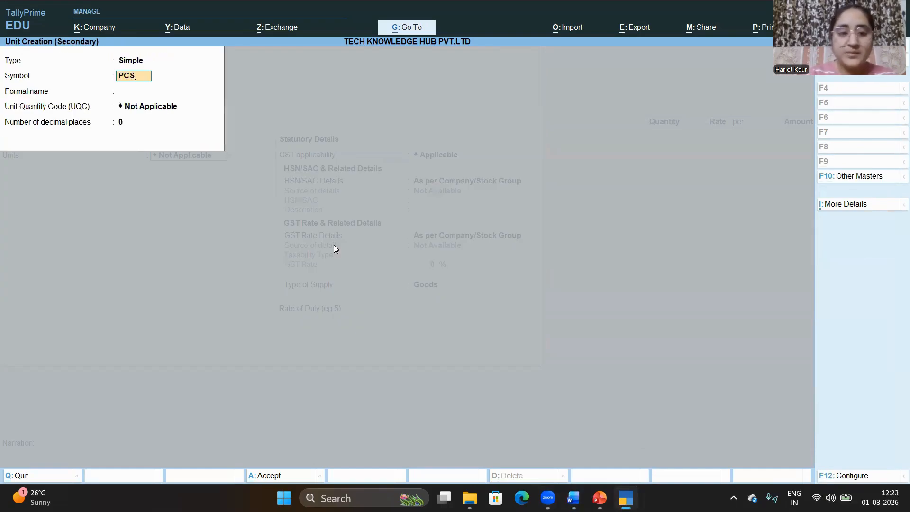
pyautogui.press('Return')
pyautogui.write('PIEC')
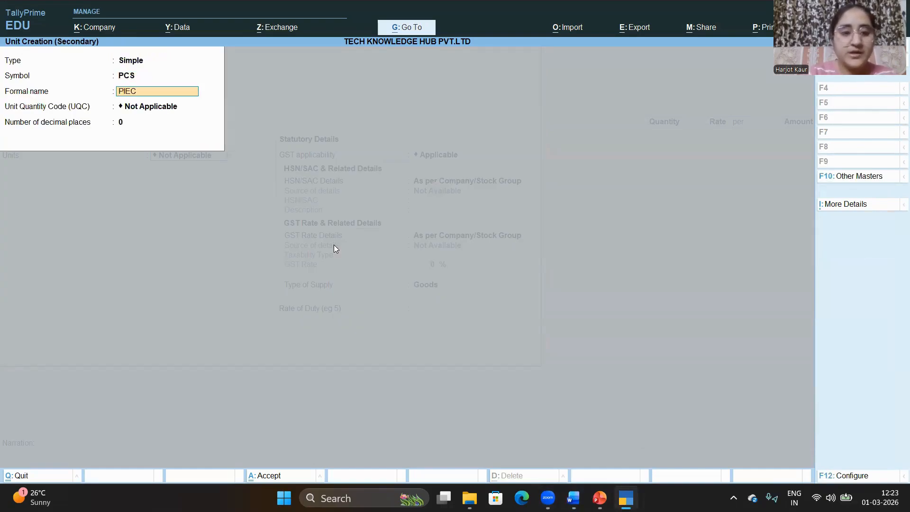
pyautogui.write('ES')
pyautogui.press('Return')
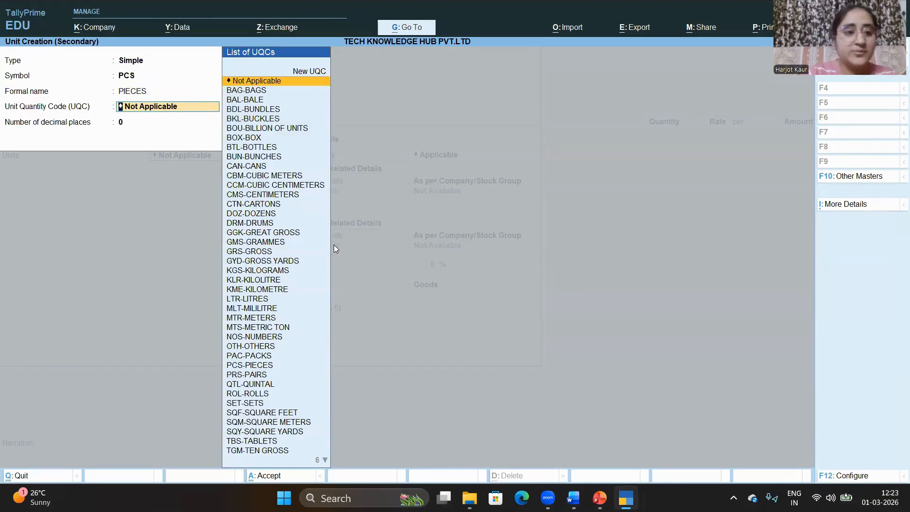
# Set the unit's quantity code to PCS-PIECES with 0 decimal places and save the unit
pyautogui.write('P')
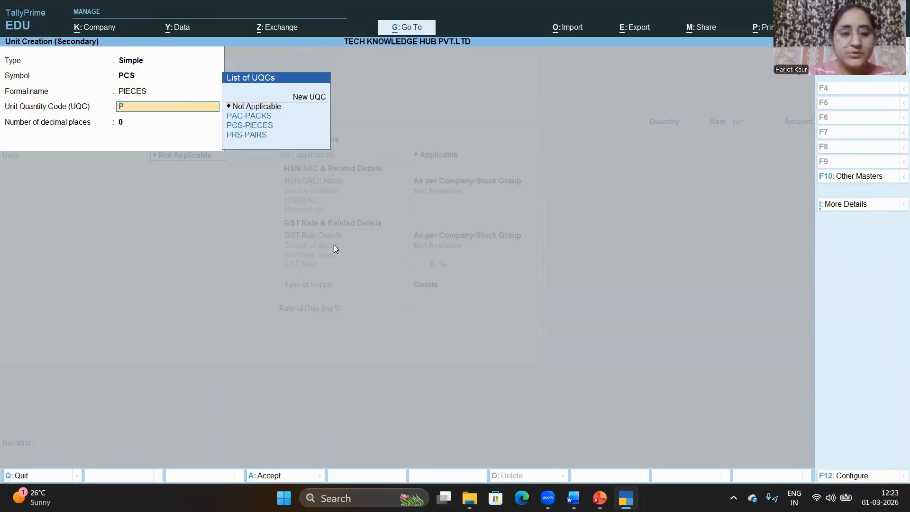
pyautogui.write('CS')
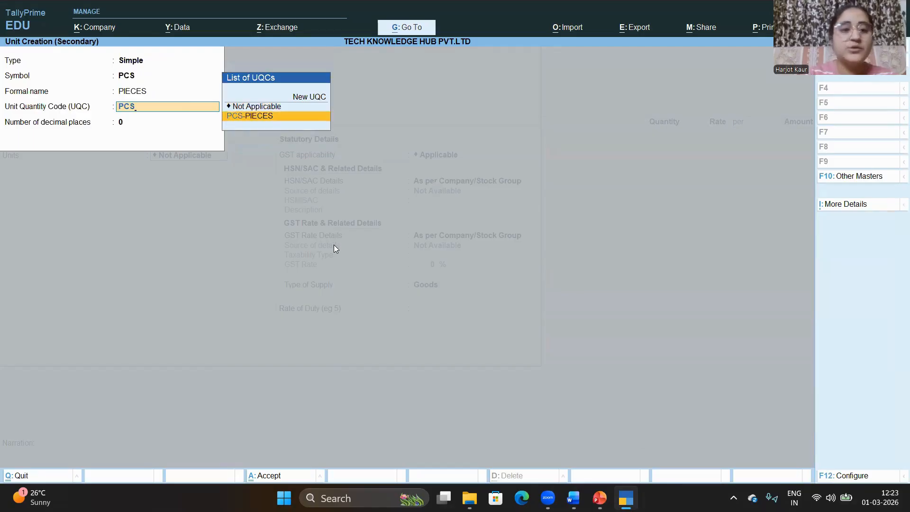
pyautogui.press('Return')
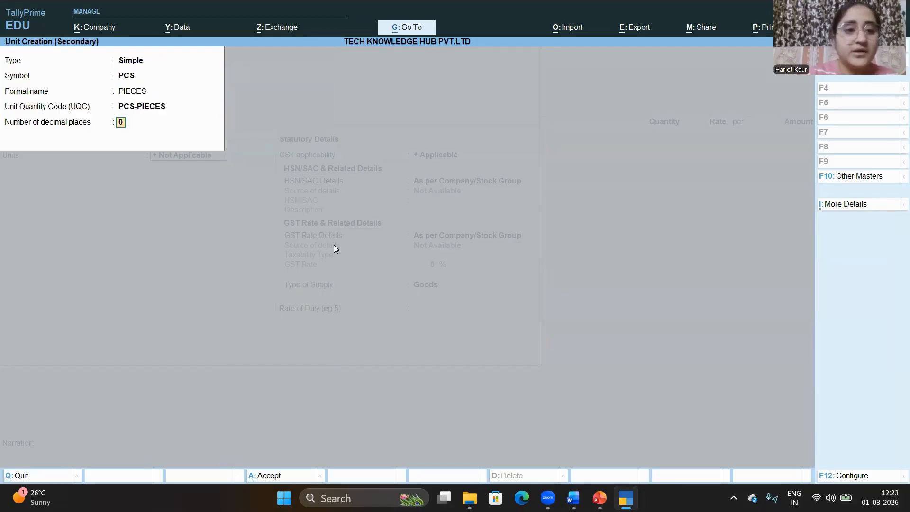
pyautogui.press('Return')
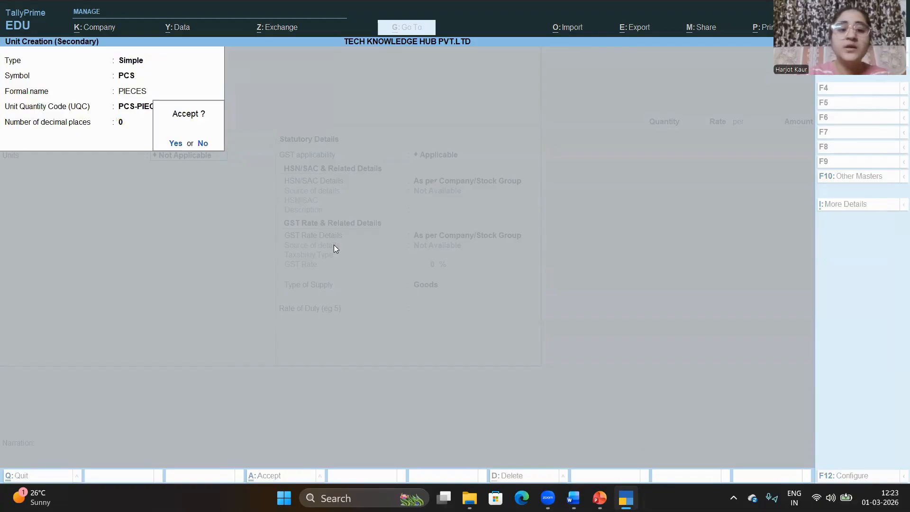
pyautogui.press('Return')
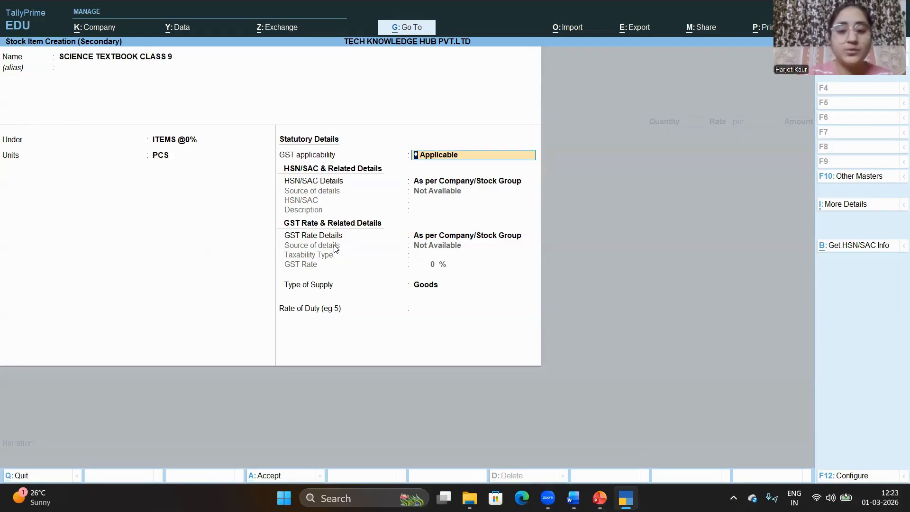
# Keep GST Applicable, and after consulting the Word bill's HSN/SAC column, specify HSN/SAC 4901 without a description for the TallyPrime stock item
pyautogui.press('Return')
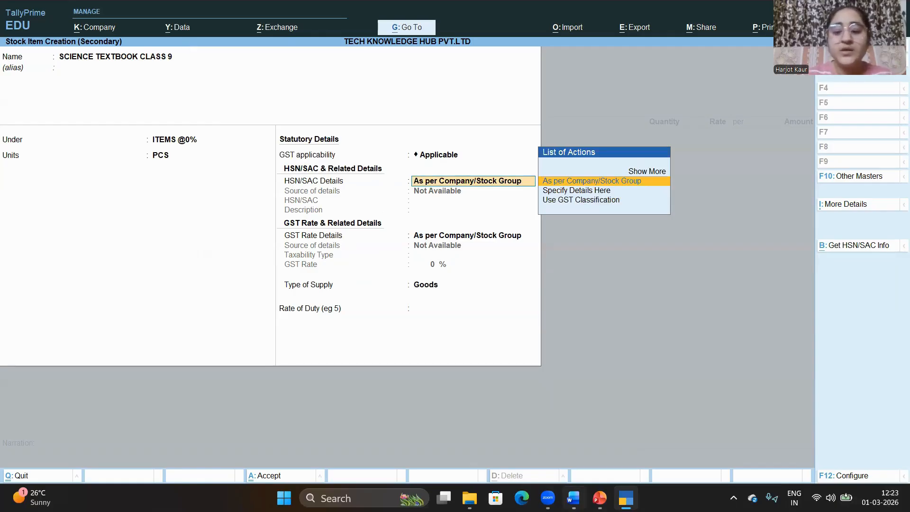
pyautogui.click(574, 498)
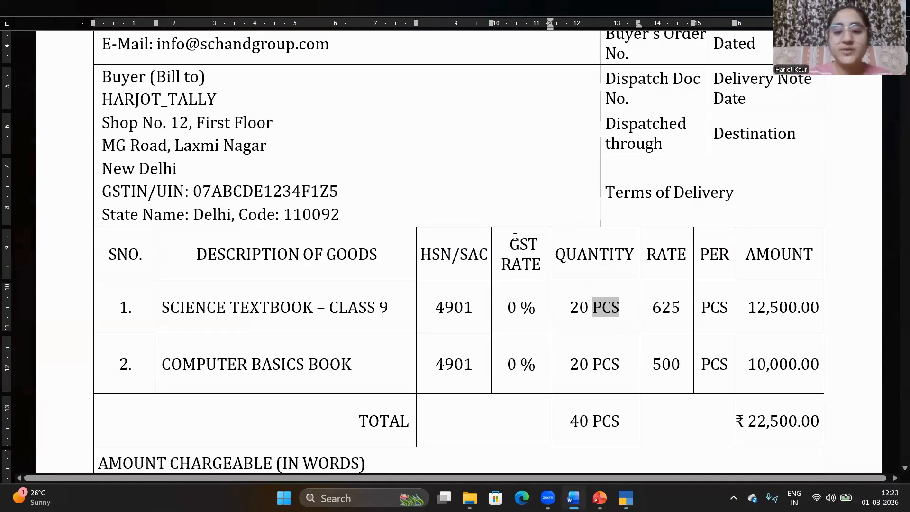
pyautogui.moveTo(515, 237); pyautogui.dragTo(540, 268)
pyautogui.moveTo(426, 254); pyautogui.dragTo(488, 256)
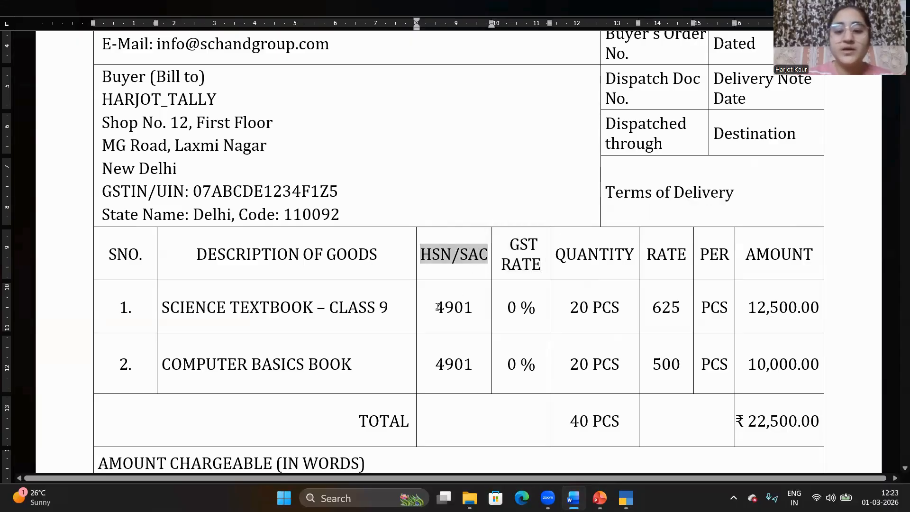
pyautogui.moveTo(444, 308); pyautogui.dragTo(476, 307)
pyautogui.click(625, 498)
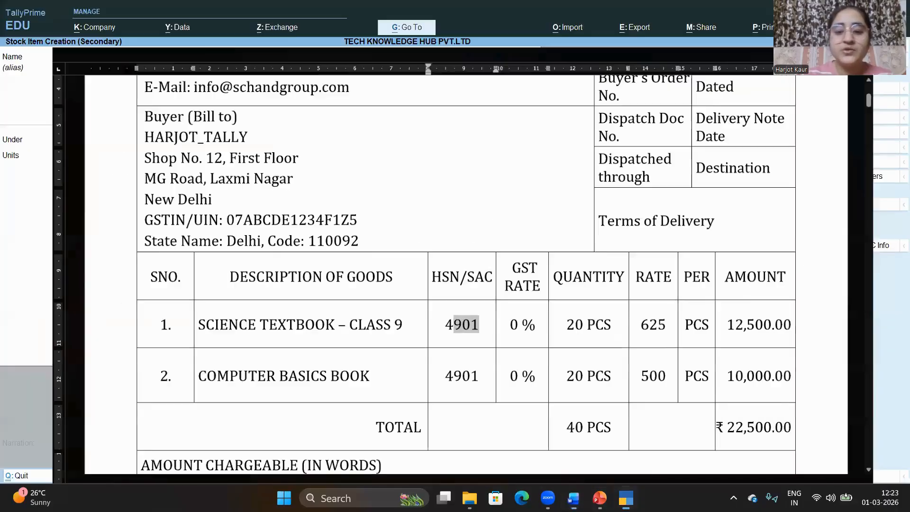
pyautogui.press('Down')
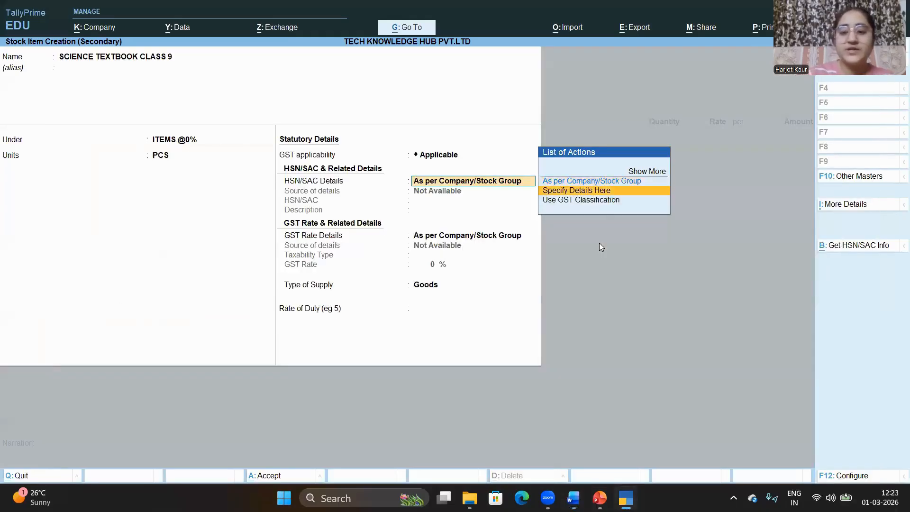
pyautogui.press('Return')
pyautogui.write('4901')
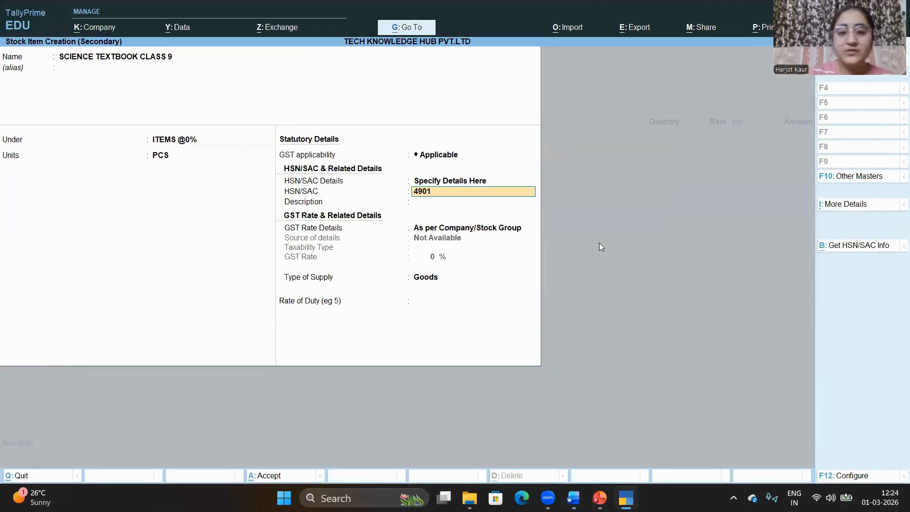
pyautogui.press('Return')
pyautogui.press('Return')
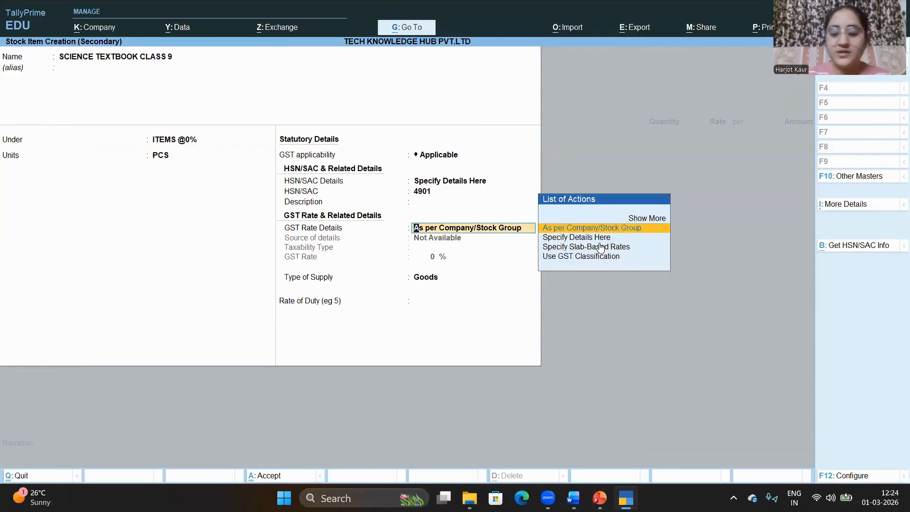
# Specify the GST rate details here with taxability type Exempt, keep the supply type Goods, leave the duty rate unfilled, and save the stock item
pyautogui.press('Down')
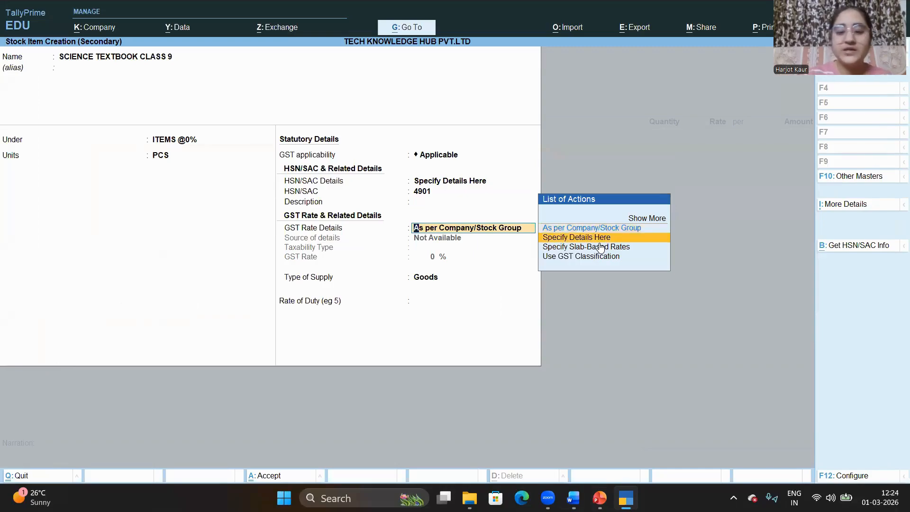
pyautogui.press('Return')
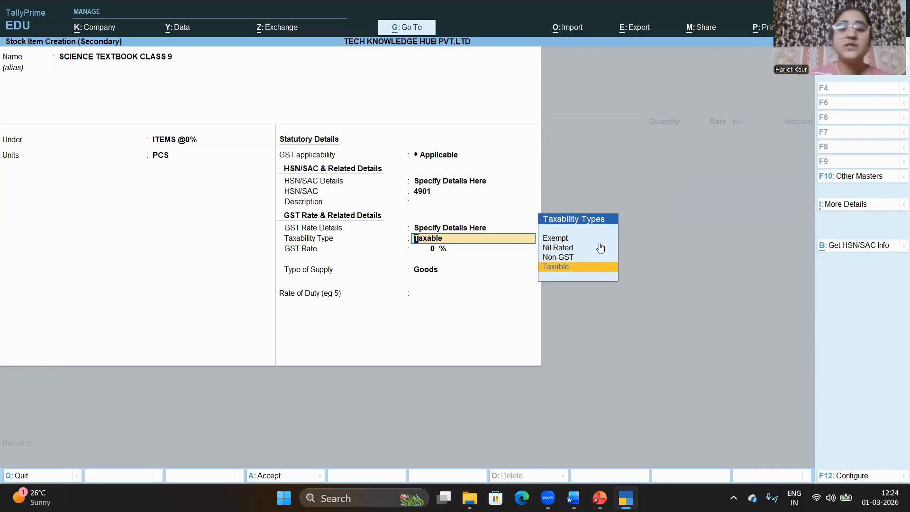
pyautogui.press('Up')
pyautogui.press('Up')
pyautogui.press('Up')
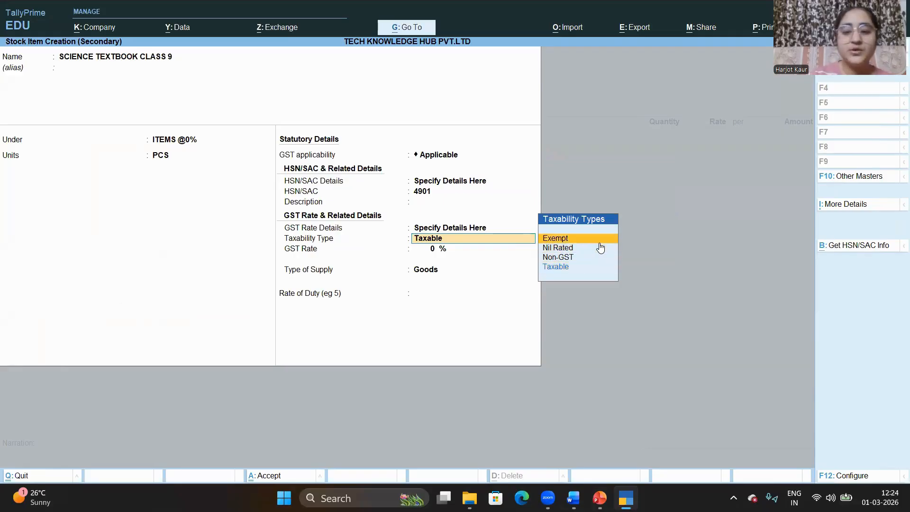
pyautogui.press('Return')
pyautogui.press('Return')
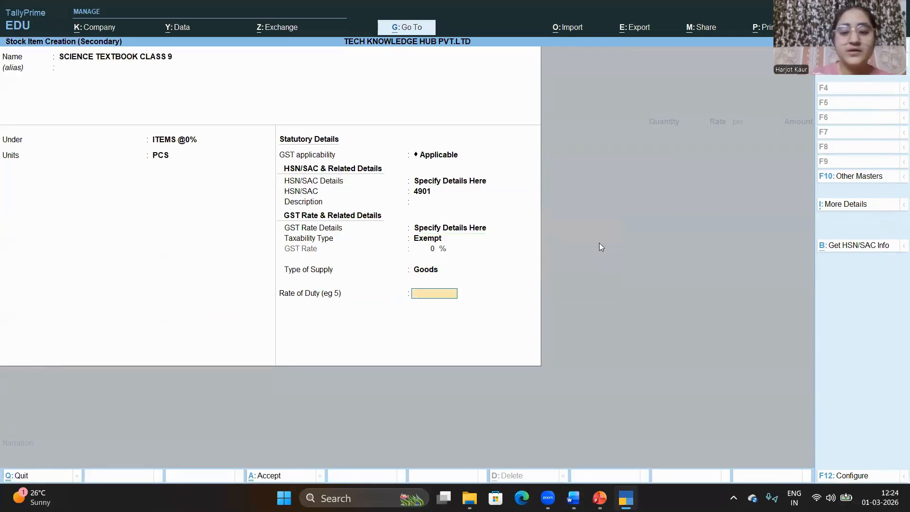
pyautogui.press('Return')
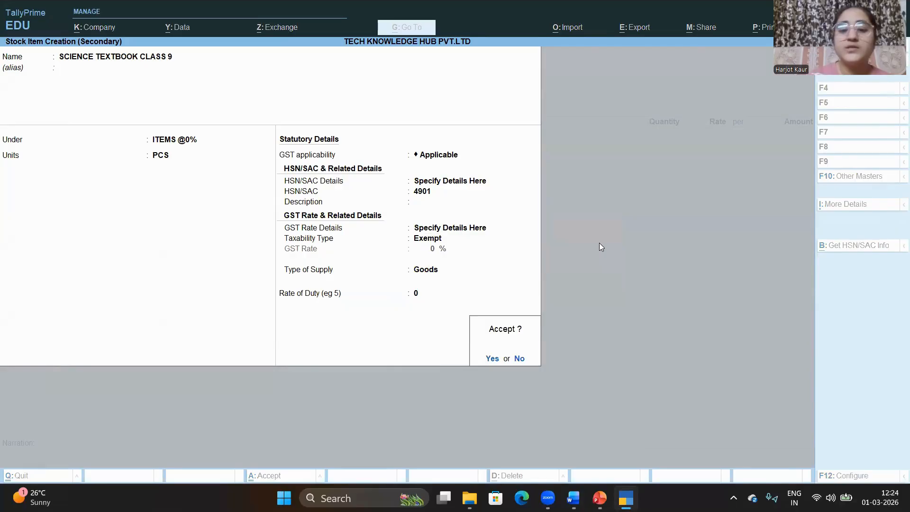
pyautogui.press('Return')
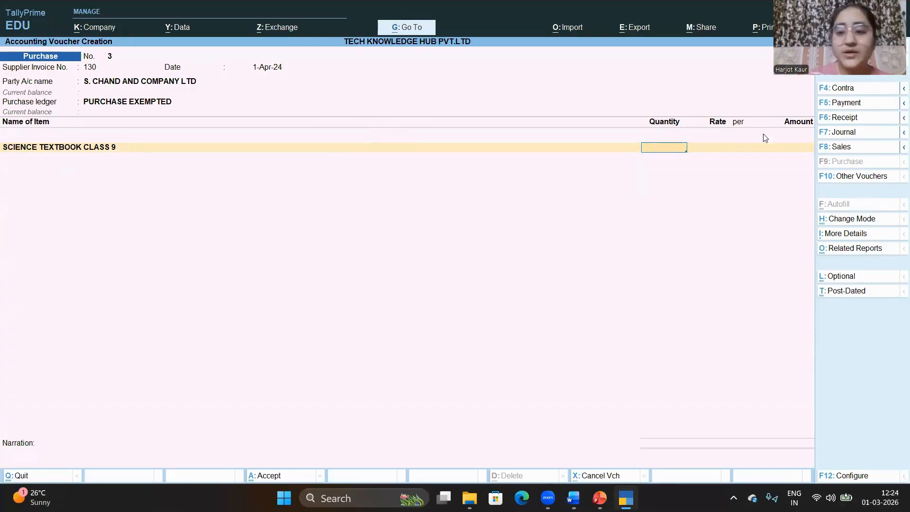
# Check the first item's quantity and rate in the Word bill, then enter 20 PCS at 625 per PCS for SCIENCE TEXTBOOK CLASS 9 in TallyPrime
pyautogui.click(572, 497)
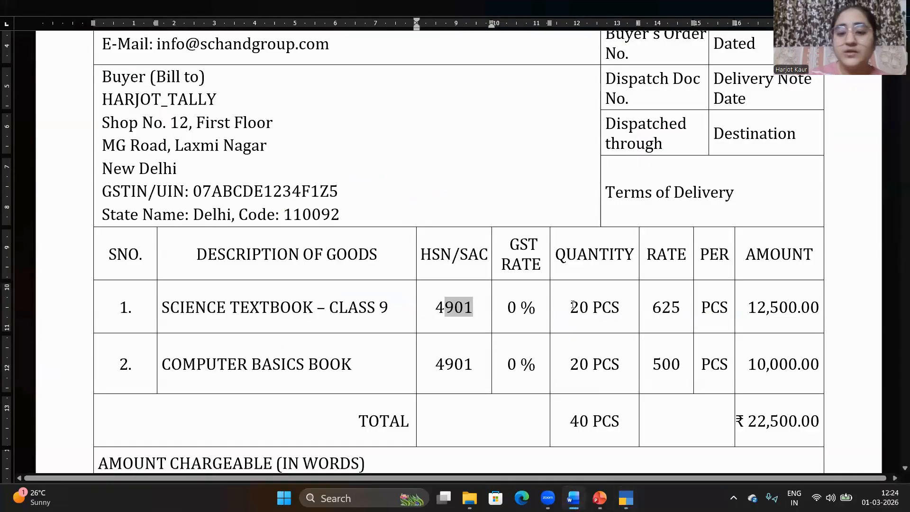
pyautogui.moveTo(569, 307); pyautogui.dragTo(643, 307)
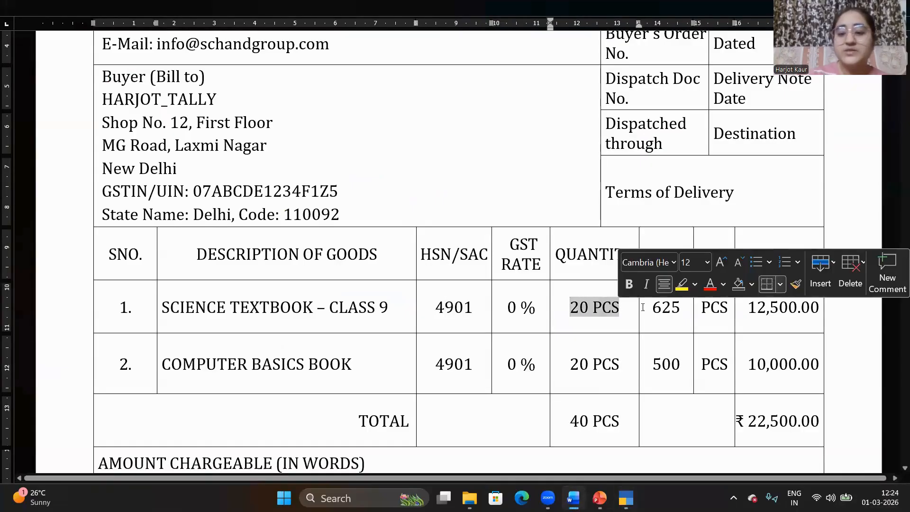
pyautogui.doubleClick(666, 307)
pyautogui.click(626, 498)
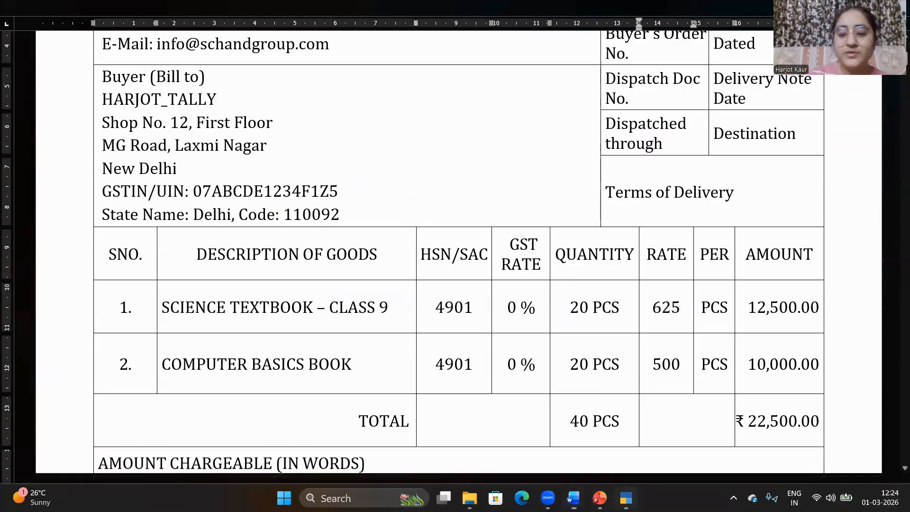
pyautogui.write('20')
pyautogui.press('Return')
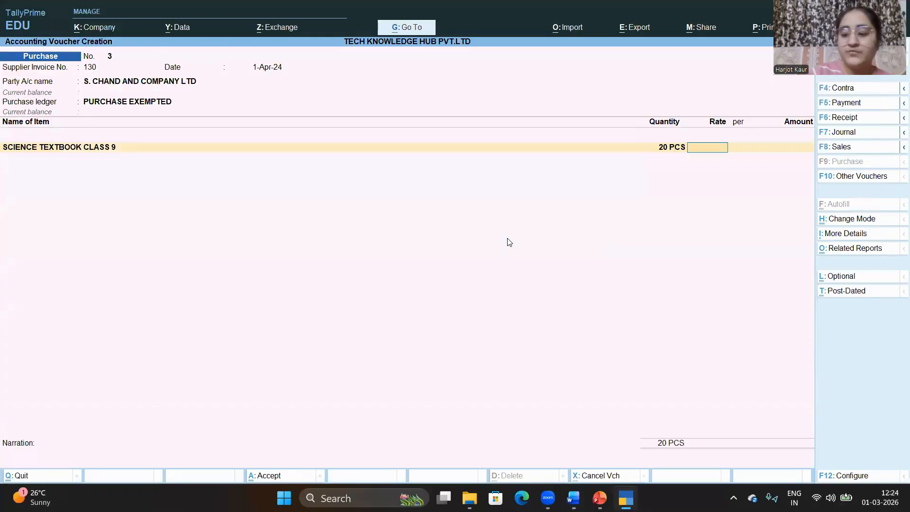
pyautogui.write('625')
pyautogui.press('Return')
pyautogui.press('Return')
pyautogui.press('Return')
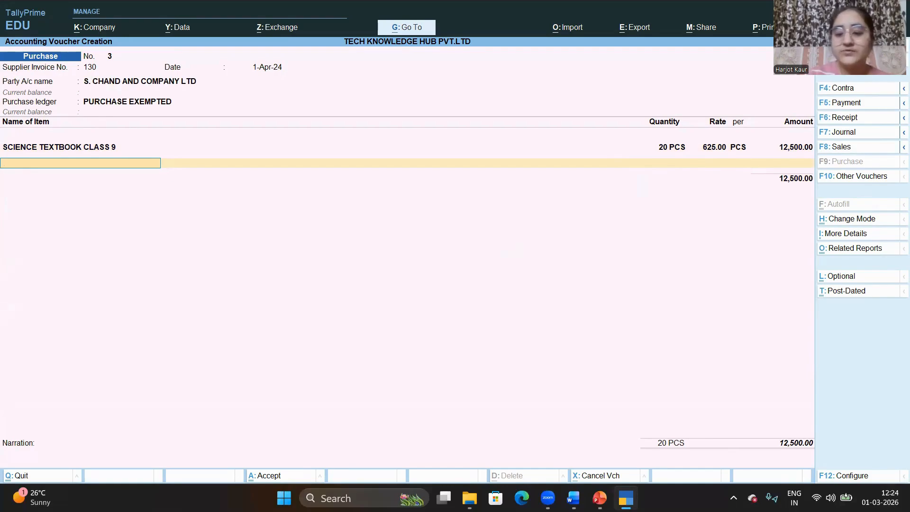
# Check the first amount and second item name in the Word bill, and start a TallyPrime stock item named COMPUTER BASICS BOOK without an alias
pyautogui.moveTo(573, 498)
pyautogui.click(573, 450)
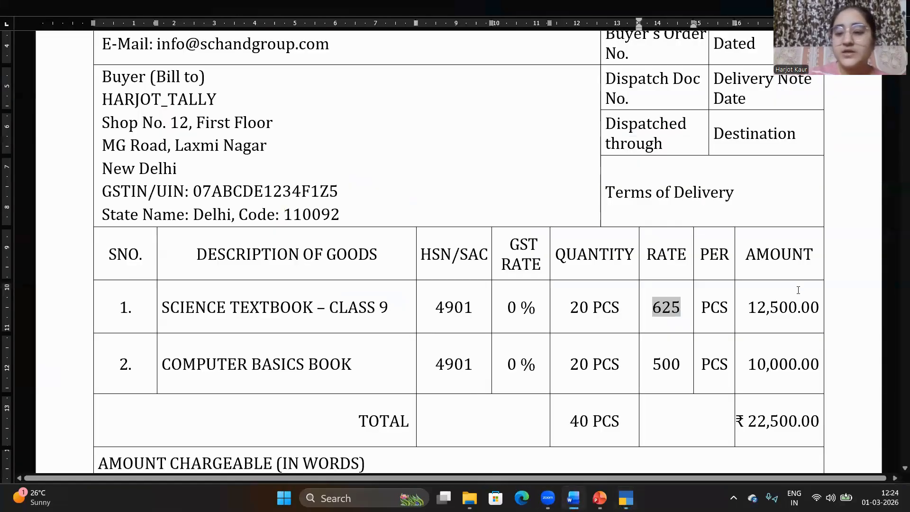
pyautogui.moveTo(746, 312); pyautogui.dragTo(812, 318)
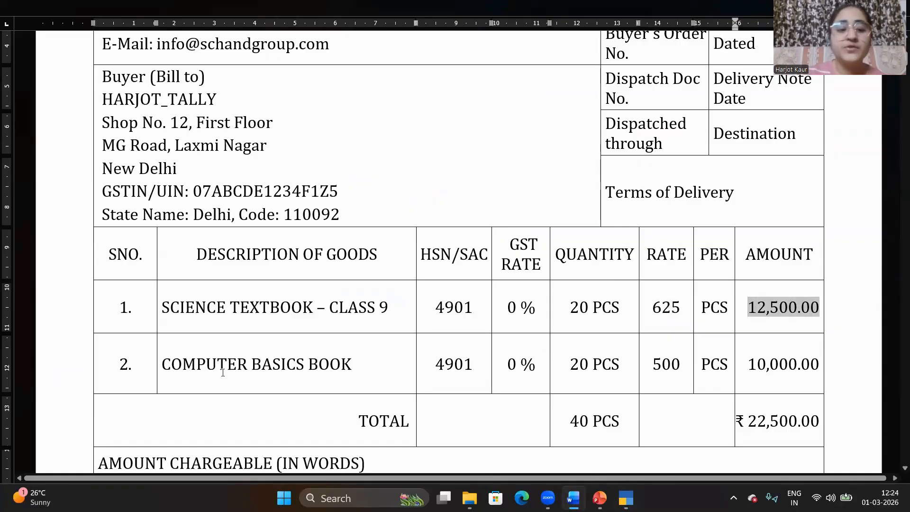
pyautogui.moveTo(174, 364); pyautogui.dragTo(351, 365)
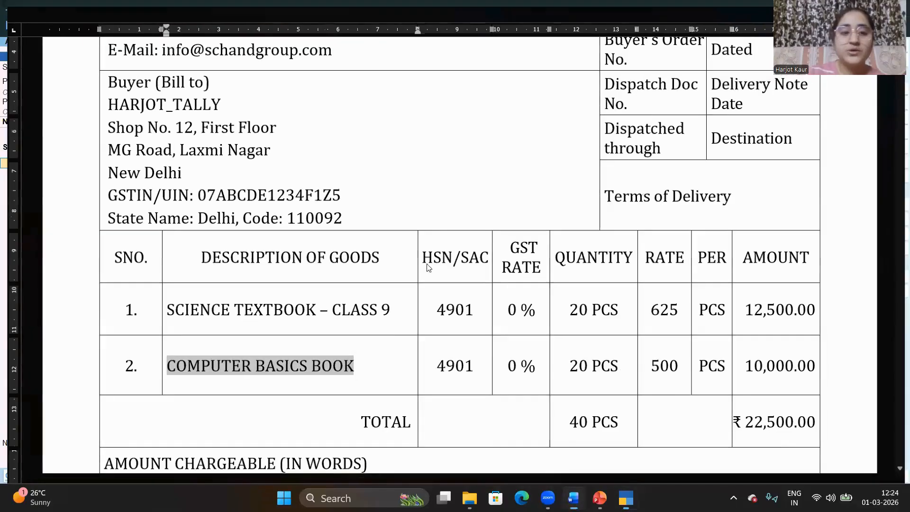
pyautogui.hotkey('alt', 'Tab')
pyautogui.hotkey('alt', 'c')
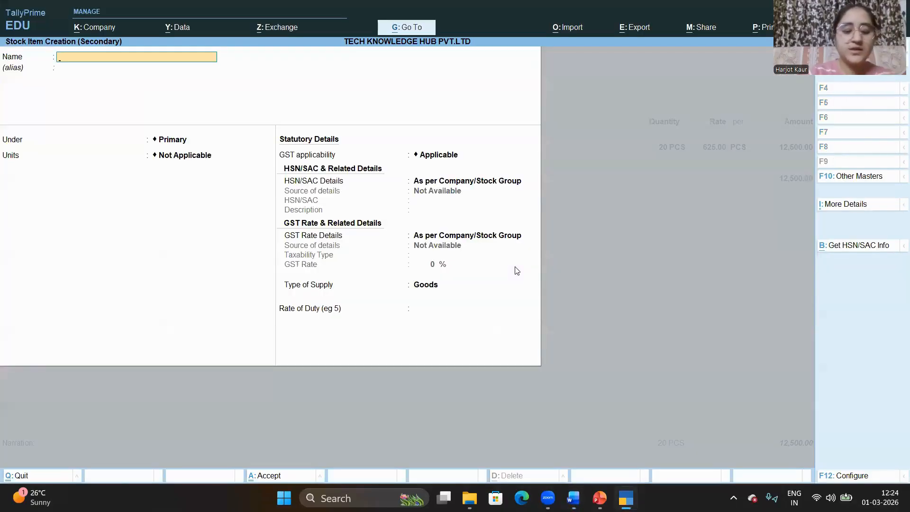
pyautogui.write('COMPUTER')
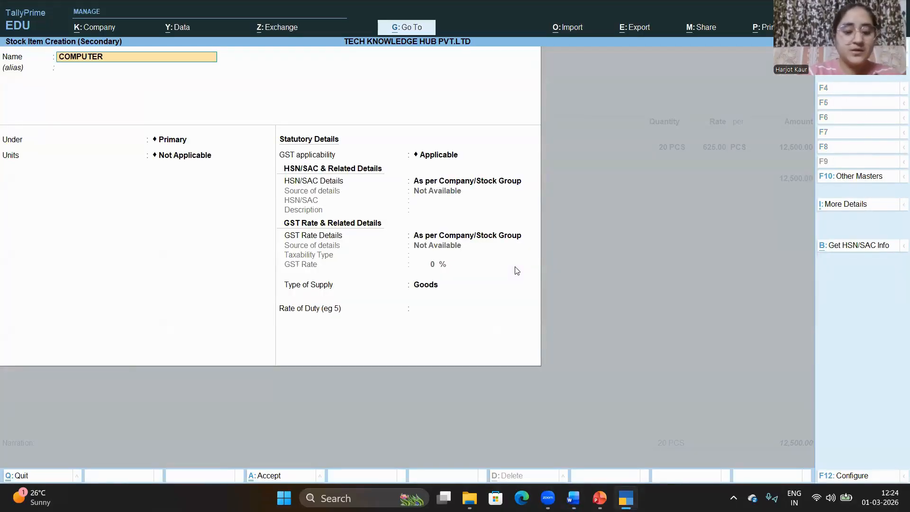
pyautogui.write(' BASICS BOO')
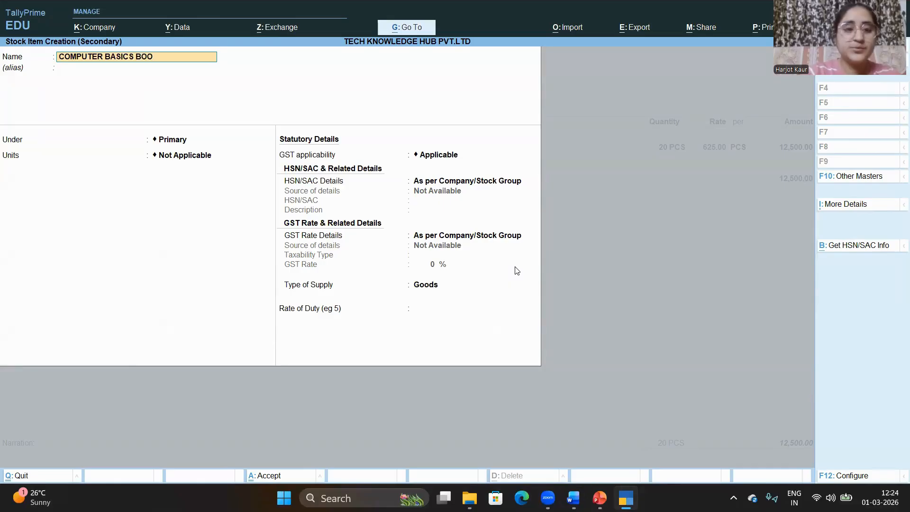
pyautogui.write('K')
pyautogui.press('Return')
pyautogui.press('Return')
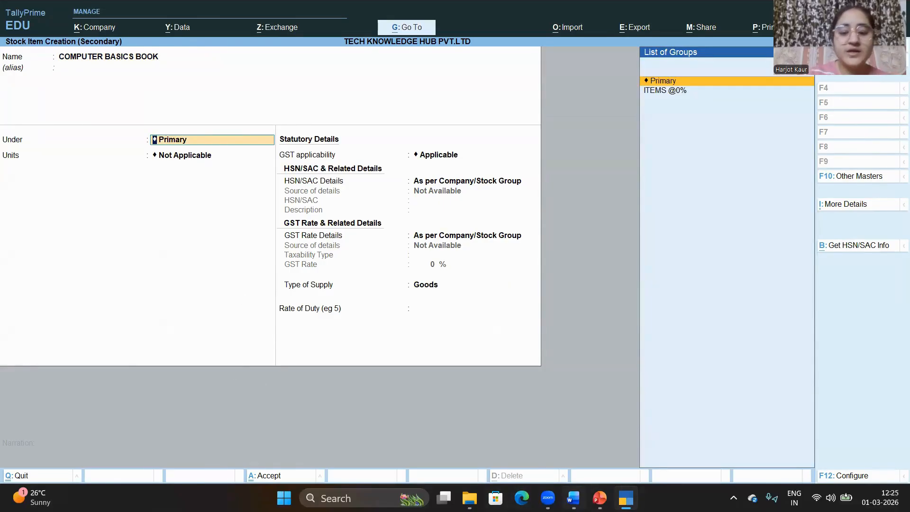
# Consult the second item's GST rate in the Word bill, and place the TallyPrime stock item under ITEMS @0% with unit PCS
pyautogui.click(573, 497)
pyautogui.moveTo(507, 364); pyautogui.dragTo(536, 364)
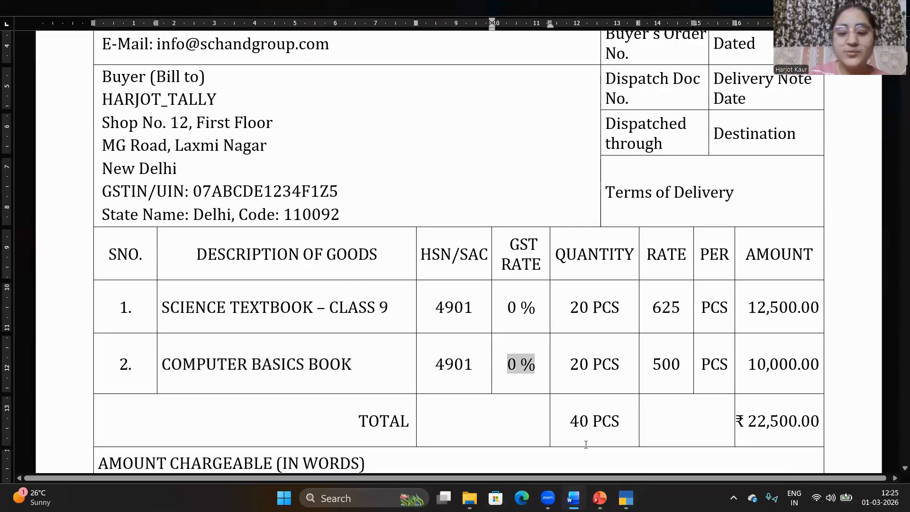
pyautogui.click(625, 498)
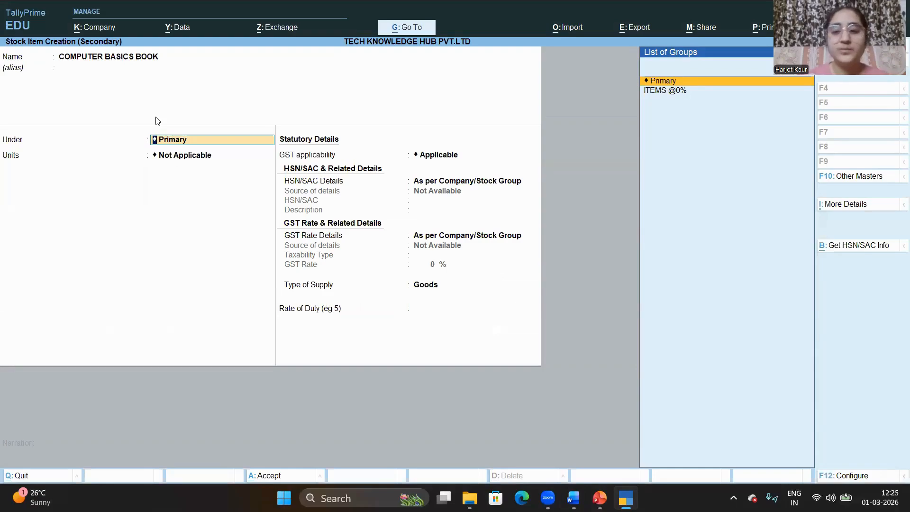
pyautogui.press('Down')
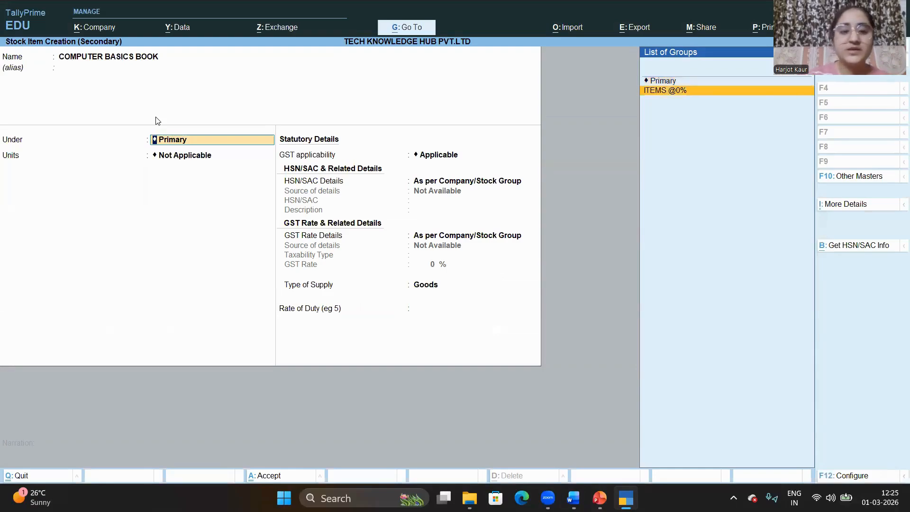
pyautogui.press('Return')
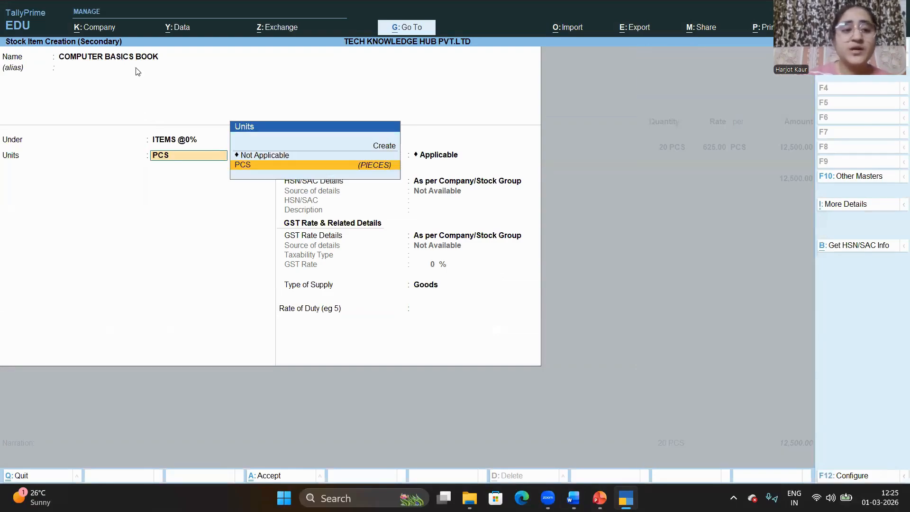
pyautogui.click(573, 498)
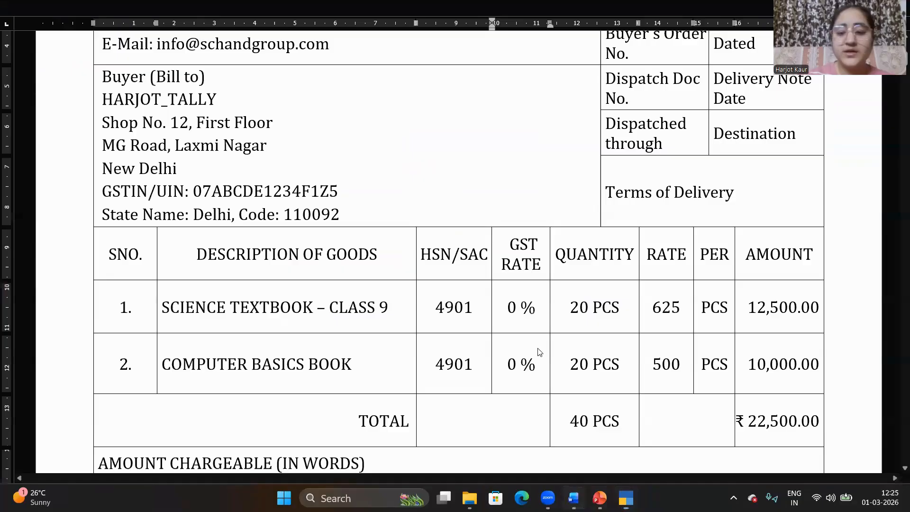
pyautogui.moveTo(536, 363); pyautogui.dragTo(507, 364)
pyautogui.hotkey('alt', 'Tab')
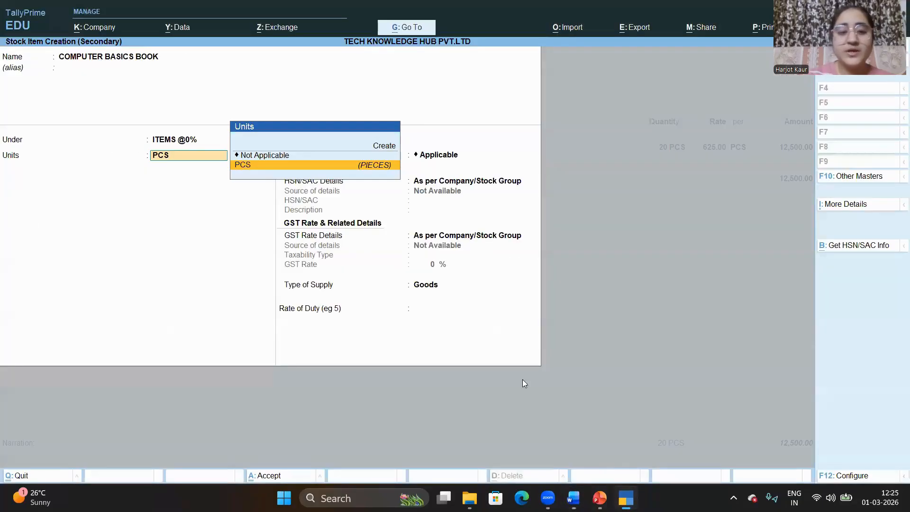
pyautogui.press('Return')
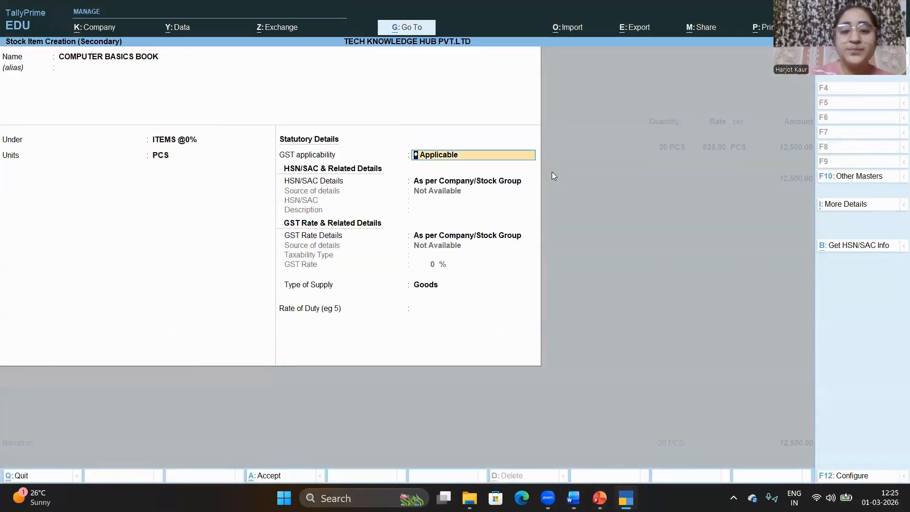
# Keep GST Applicable for COMPUTER BASICS BOOK and specify HSN/SAC 4901 without a description, after consulting the Word bill
pyautogui.press('Return')
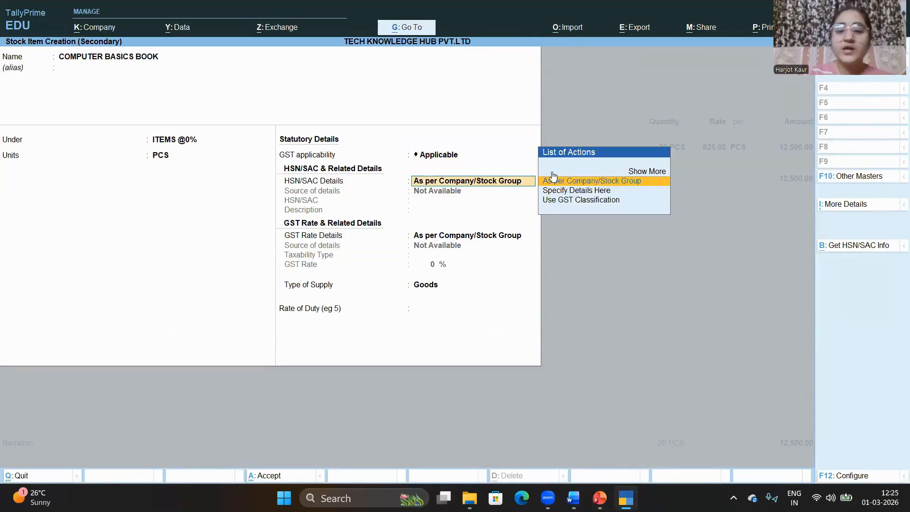
pyautogui.press('Down')
pyautogui.press('Return')
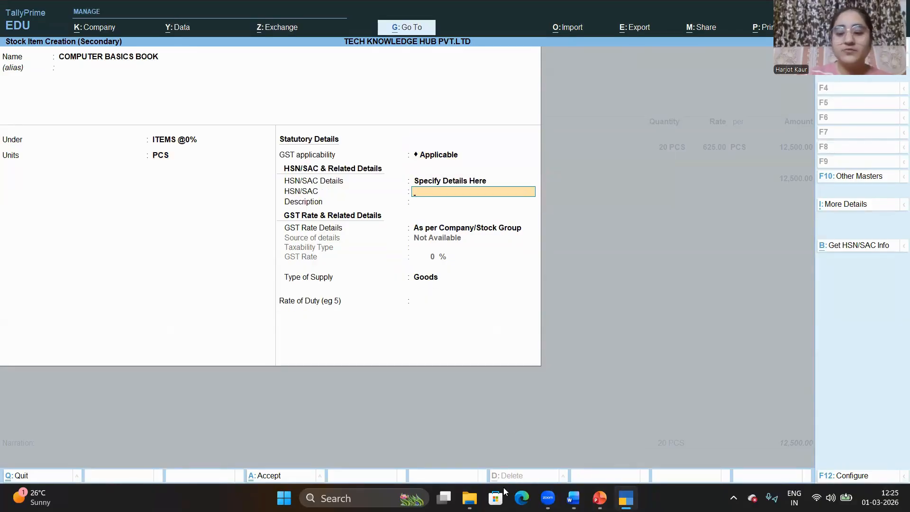
pyautogui.click(574, 498)
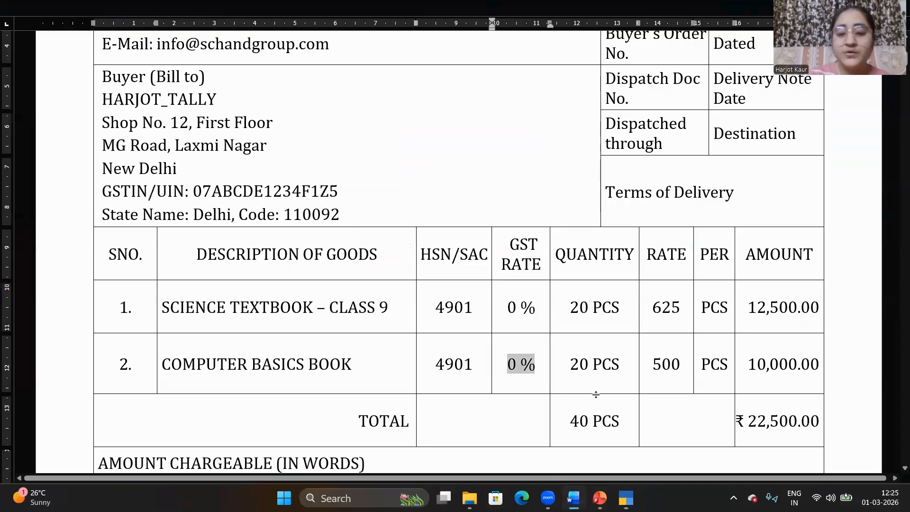
pyautogui.click(573, 497)
pyautogui.write('4901')
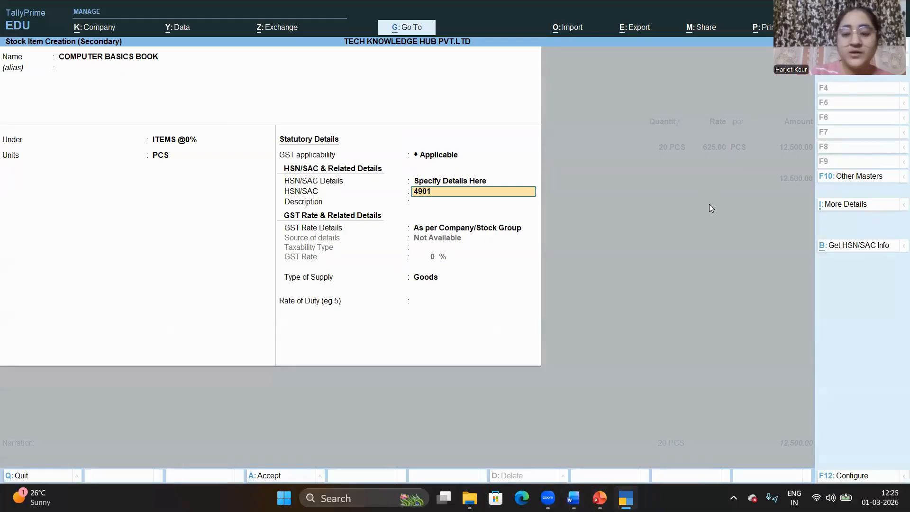
pyautogui.press('Return')
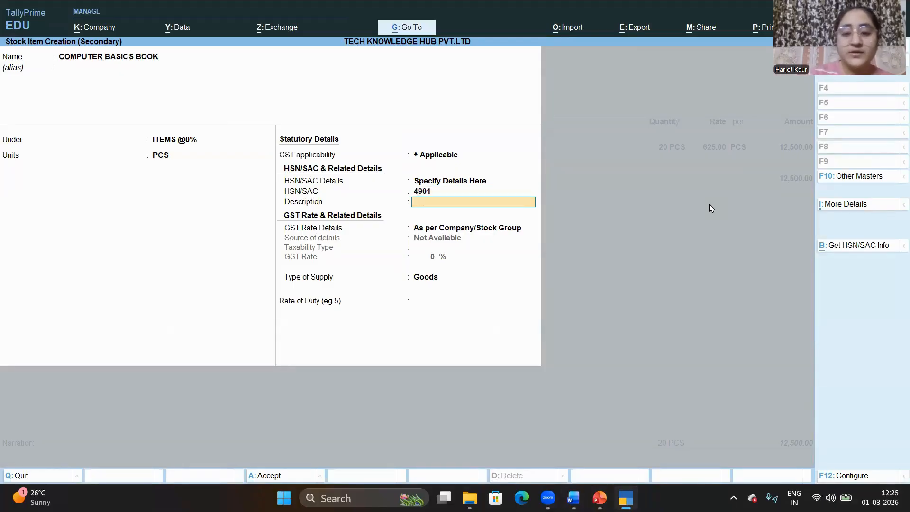
pyautogui.press('Return')
# Specify the GST rate details for COMPUTER BASICS BOOK directly with taxability type Exempt, keep supply type Goods, and save the stock item
pyautogui.press('Down')
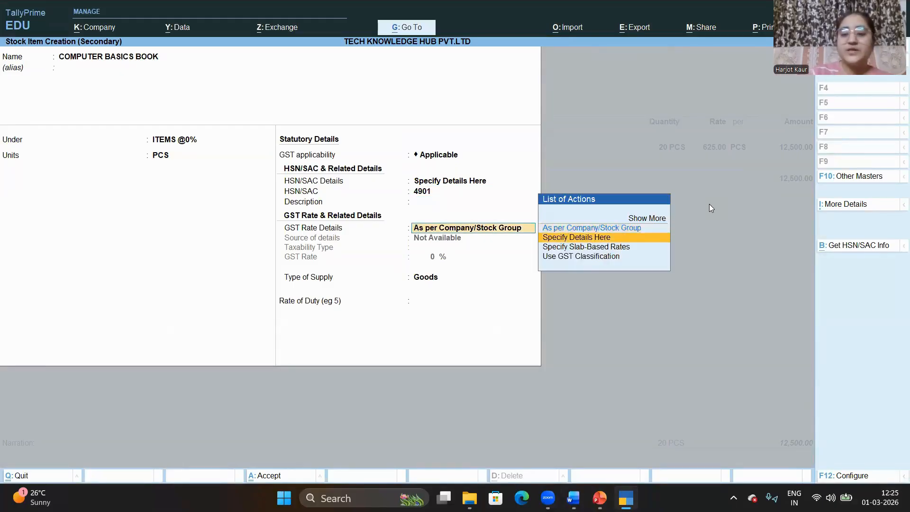
pyautogui.press('Return')
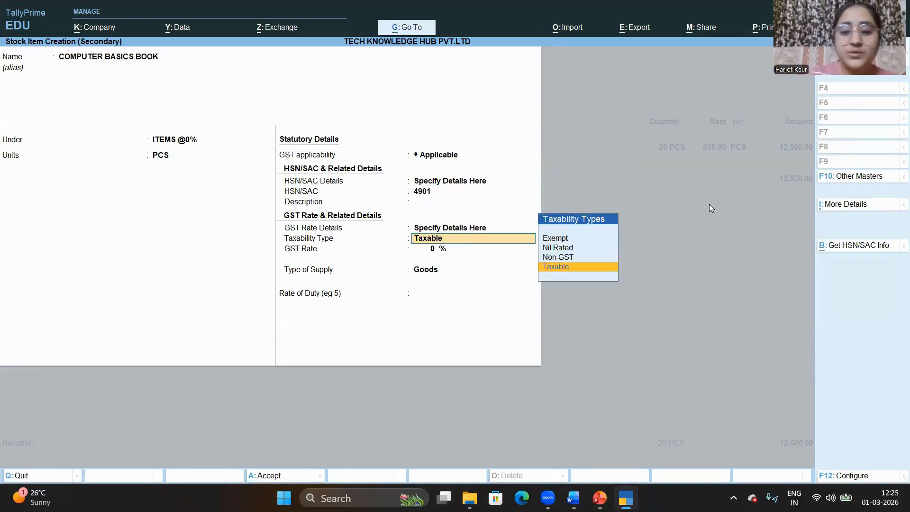
pyautogui.press('Up')
pyautogui.press('Up')
pyautogui.press('Up')
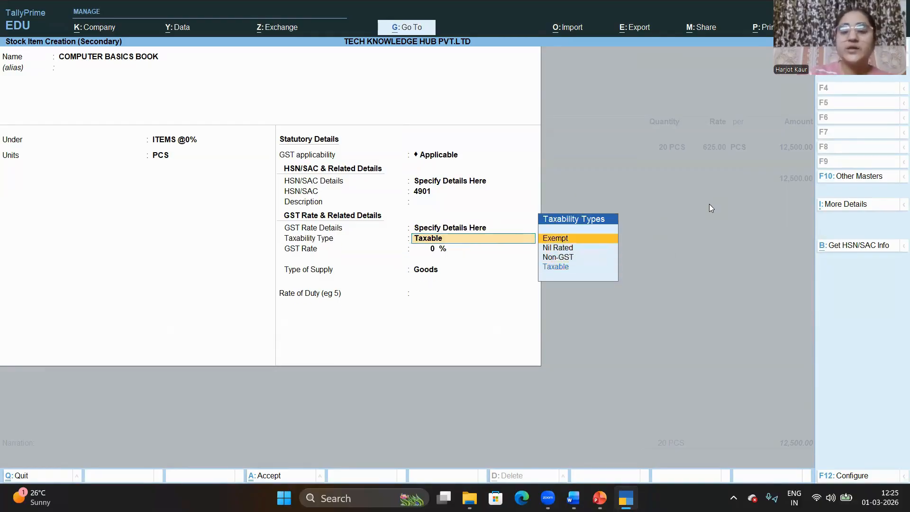
pyautogui.press('Return')
pyautogui.press('Return')
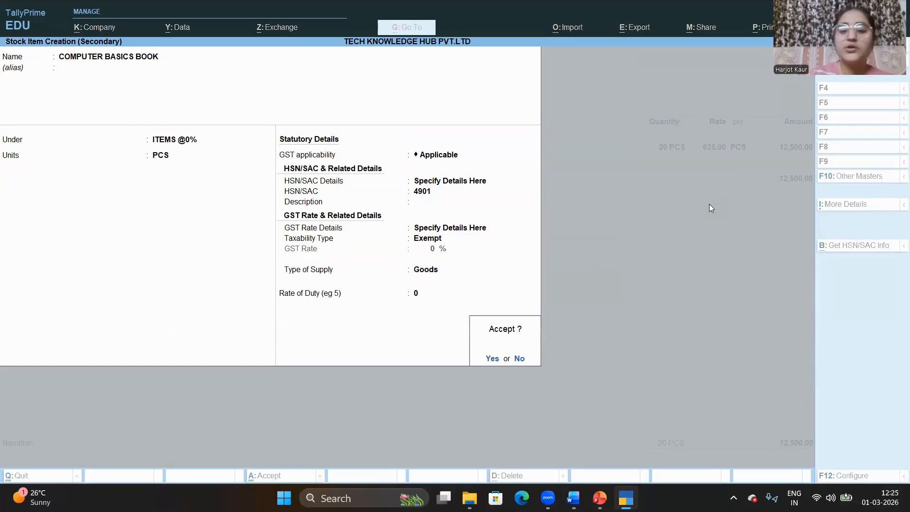
pyautogui.press('Return')
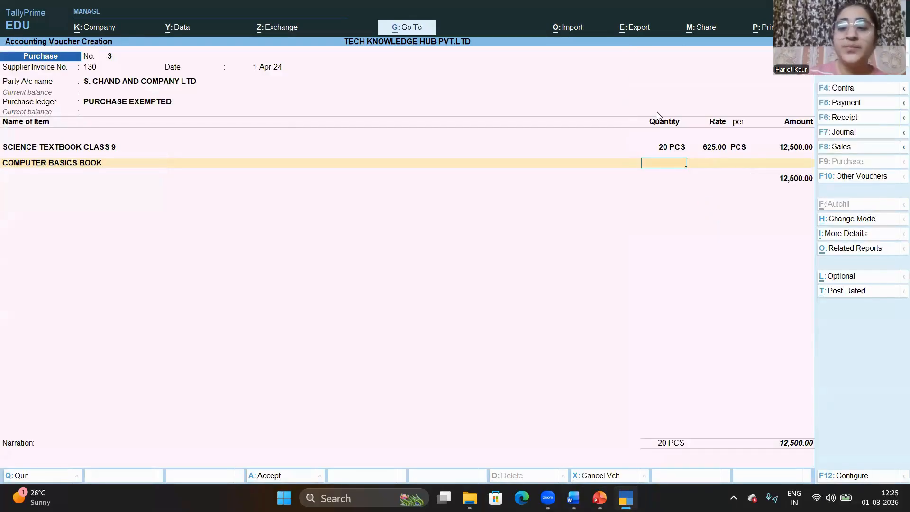
# Check the second quantity in the Word bill, enter 20 PCS at 500 per PCS for COMPUTER BASICS BOOK in TallyPrime, and return to the bill
pyautogui.click(574, 498)
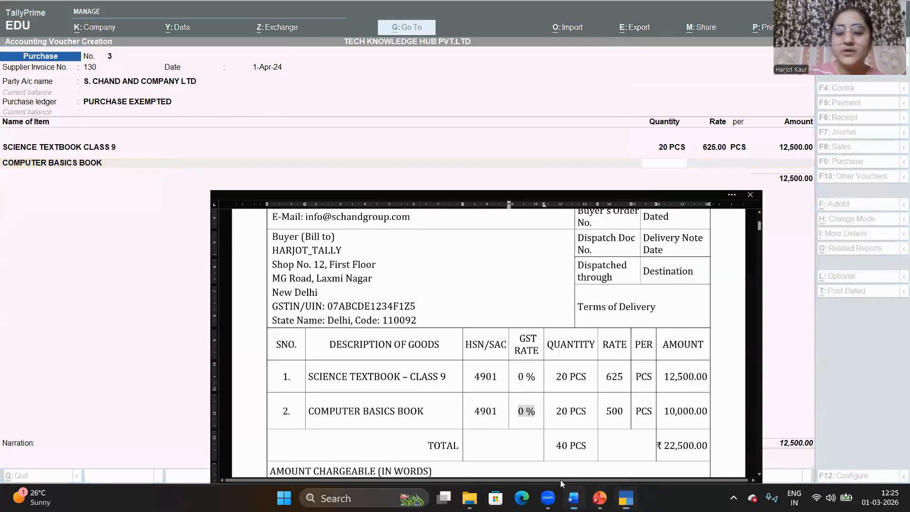
pyautogui.moveTo(573, 364); pyautogui.dragTo(620, 364)
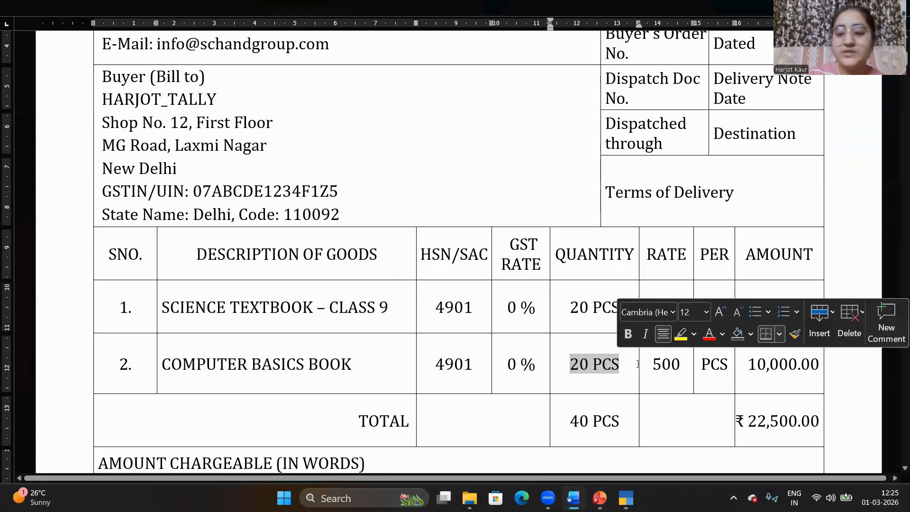
pyautogui.click(625, 498)
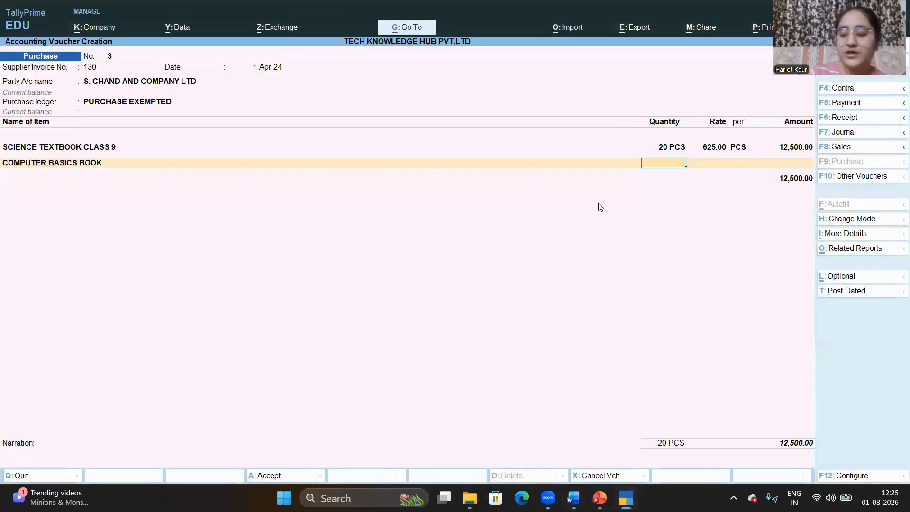
pyautogui.write('20')
pyautogui.press('Return')
pyautogui.write('500')
pyautogui.press('Return')
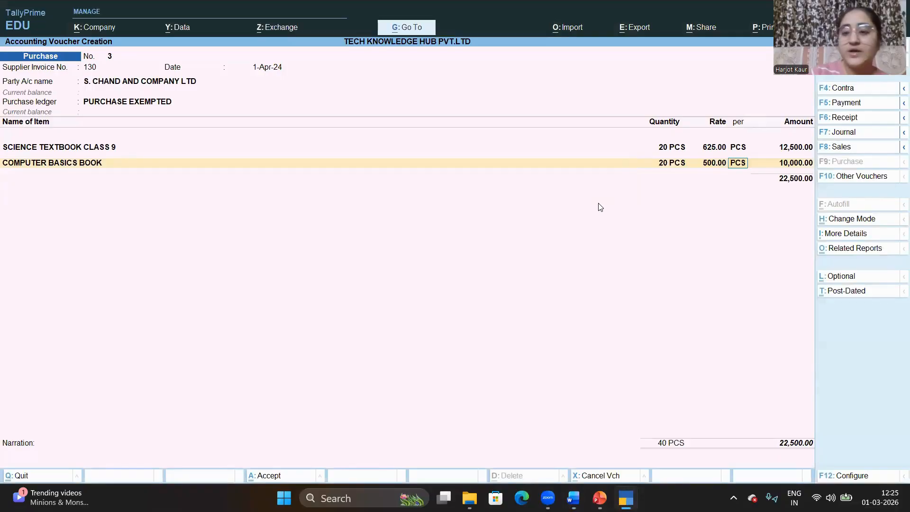
pyautogui.press('Return')
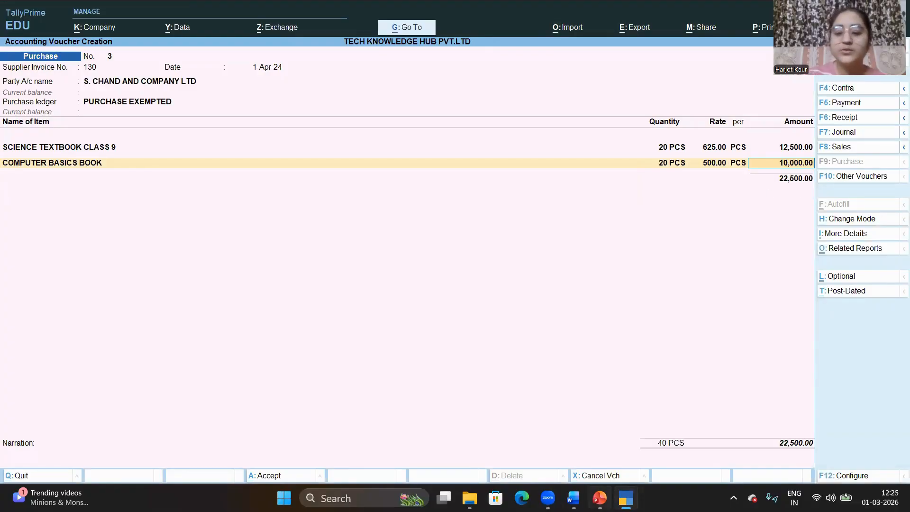
pyautogui.hotkey('alt', 'Tab')
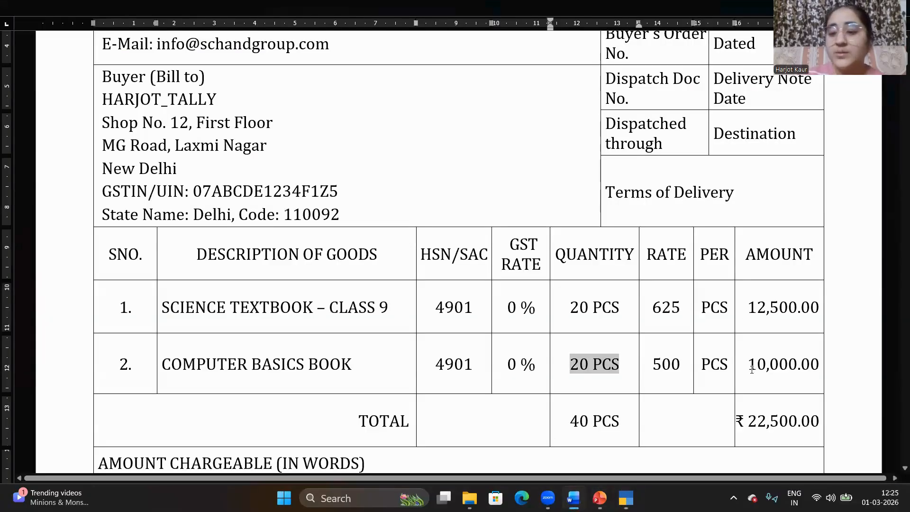
# Check the second item's amount and the bill total in Word, and end the item list in the TallyPrime purchase voucher
pyautogui.moveTo(755, 364); pyautogui.dragTo(820, 365)
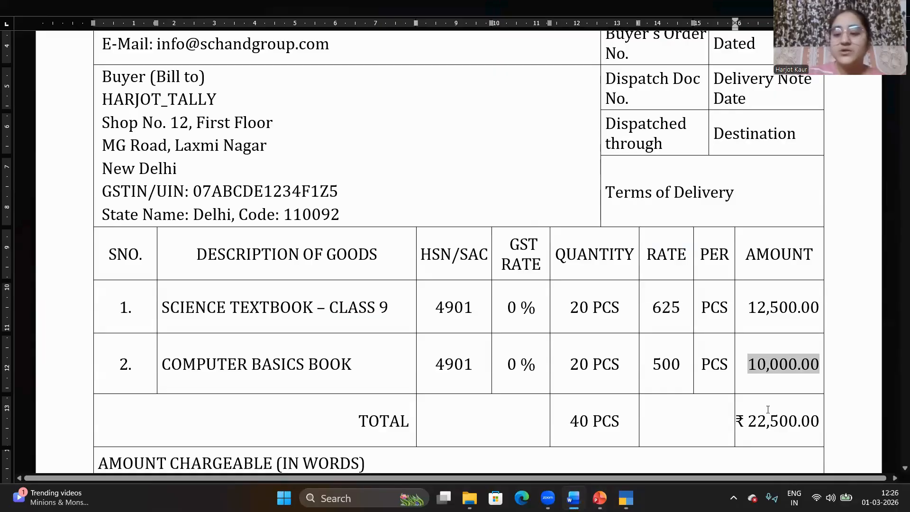
pyautogui.moveTo(749, 422); pyautogui.dragTo(817, 422)
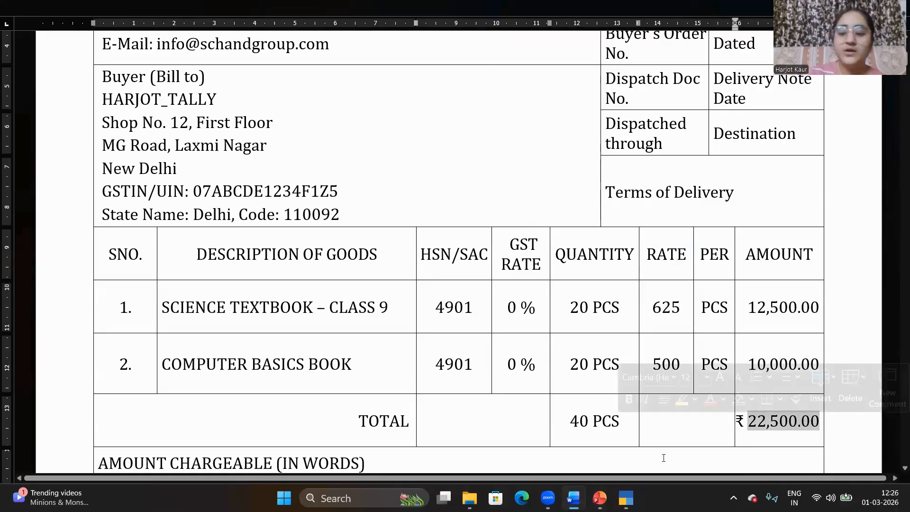
pyautogui.press('super+Down')
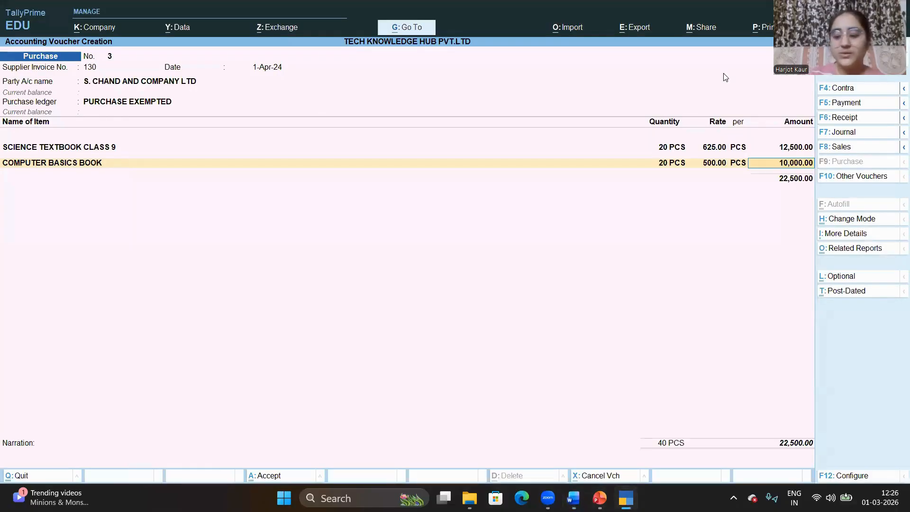
pyautogui.press('Return')
pyautogui.press('Return')
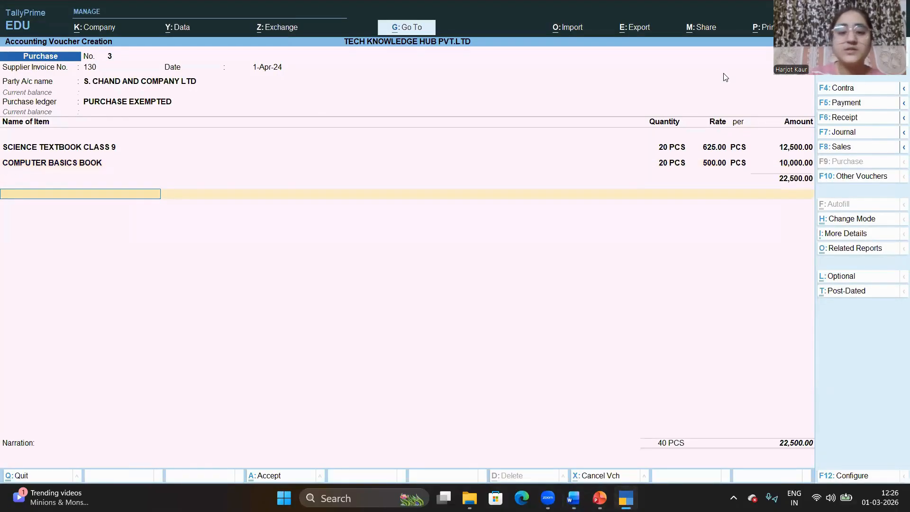
pyautogui.press('Return')
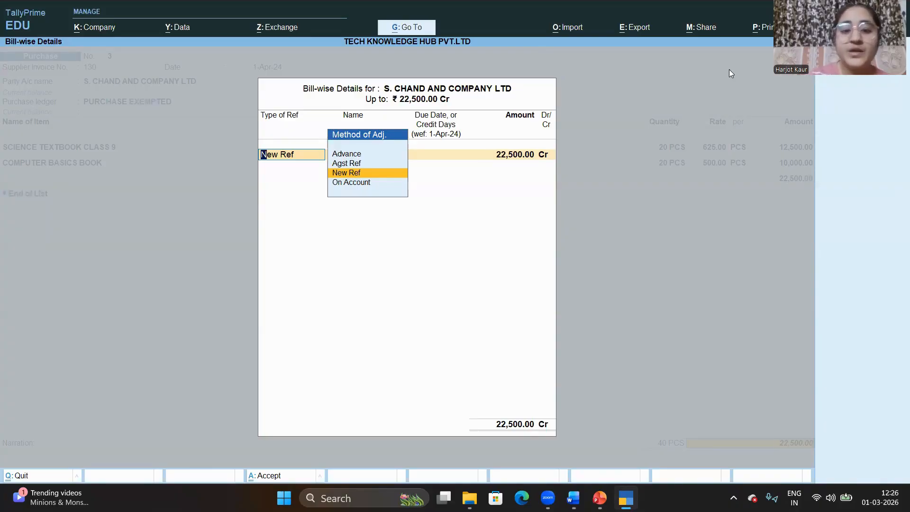
# Keep the bill-wise details as a New Ref under the supplier invoice number for 22,500.00 Cr, and accept the purchase voucher
pyautogui.press('Return')
pyautogui.press('Return')
pyautogui.press('Return')
pyautogui.press('Return')
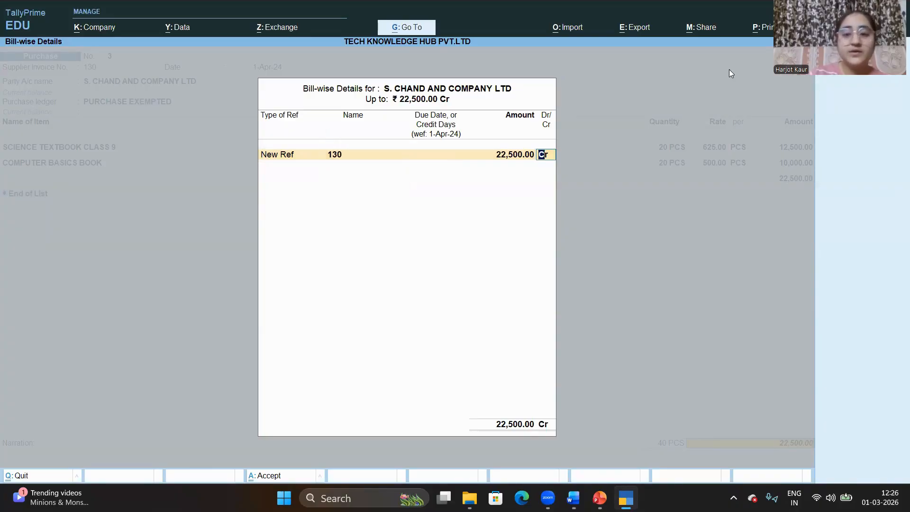
pyautogui.press('Return')
pyautogui.press('Return')
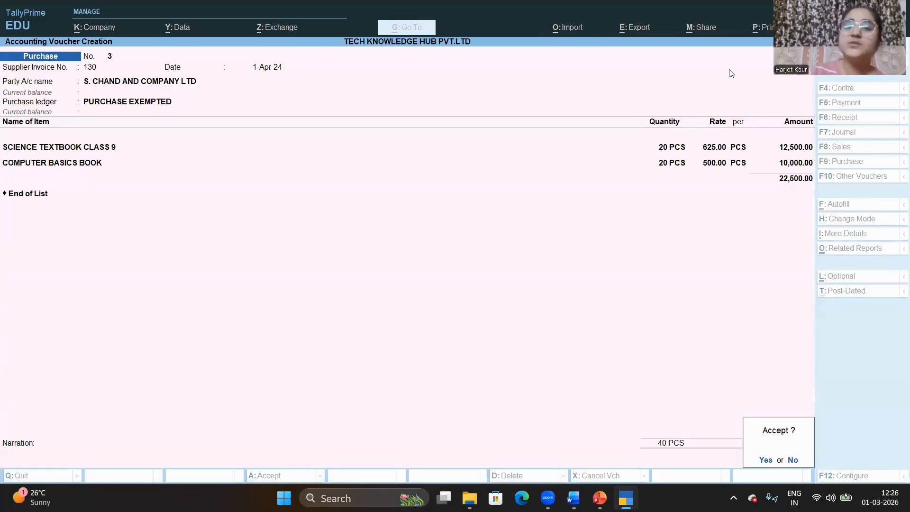
pyautogui.press('Return')
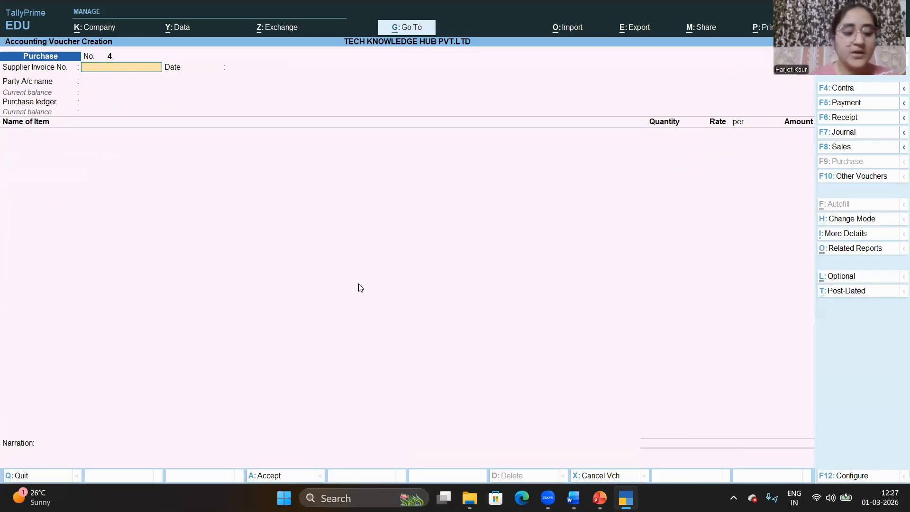
# Quit the blank purchase voucher and open the Day Book from the Gateway of Tally
pyautogui.press('Escape')
pyautogui.press('y')
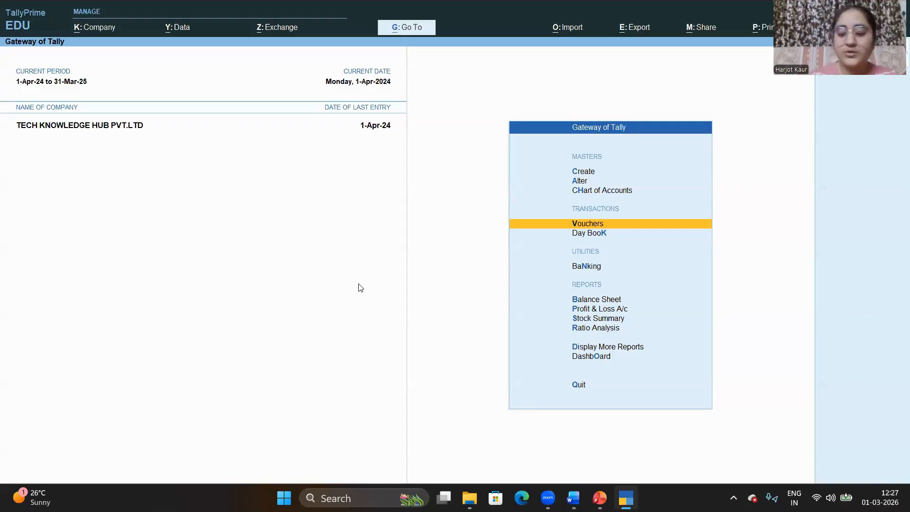
pyautogui.press('Down')
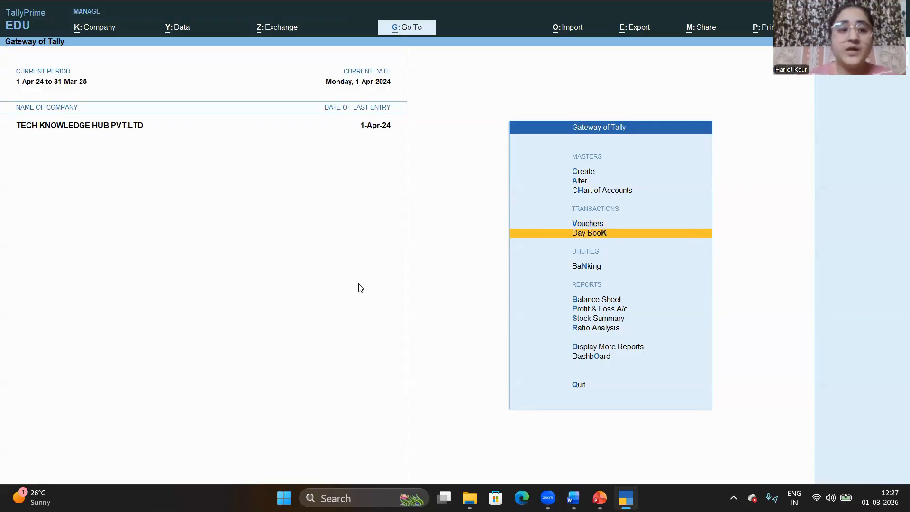
pyautogui.press('Return')
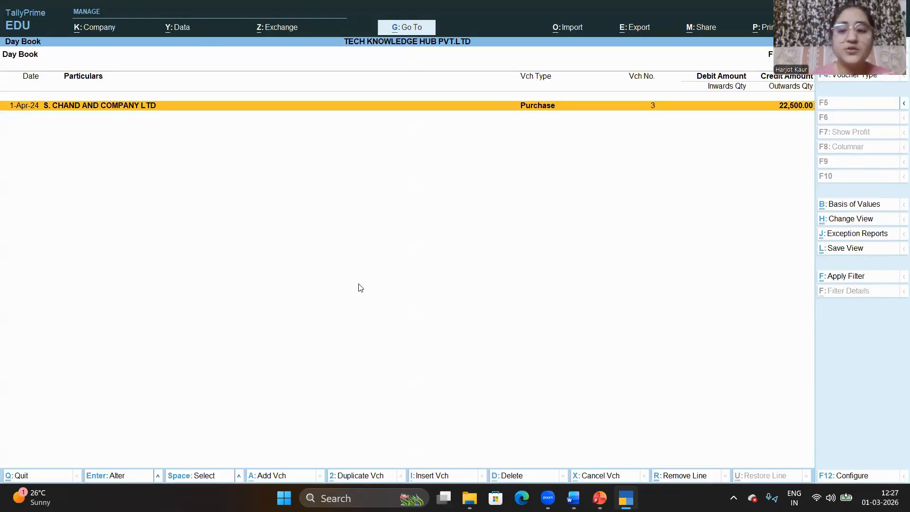
# Open the S. Chand and Company Ltd purchase voucher from the Day Book, review its entries, and return without saving changes
pyautogui.press('Return')
pyautogui.press('Return')
pyautogui.press('Return')
pyautogui.press('Return')
pyautogui.press('Return')
pyautogui.press('Return')
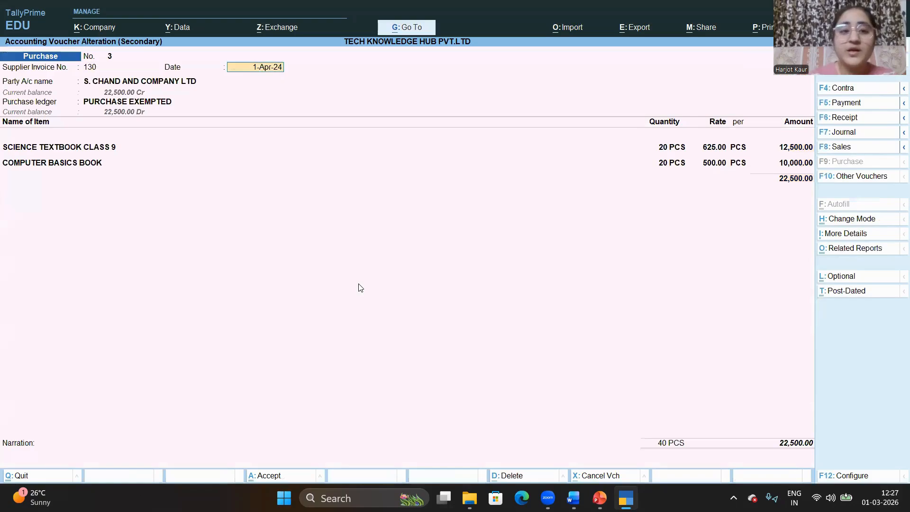
pyautogui.press('Return')
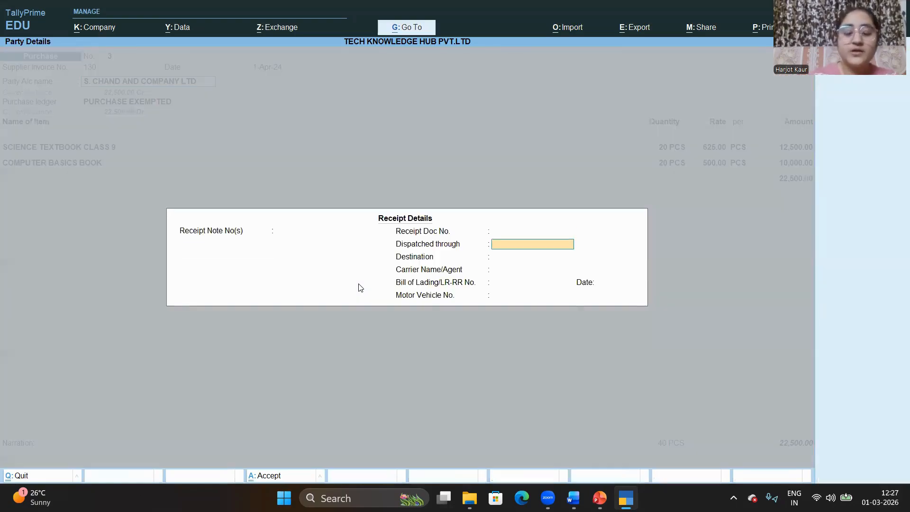
pyautogui.press('Escape')
pyautogui.press('y')
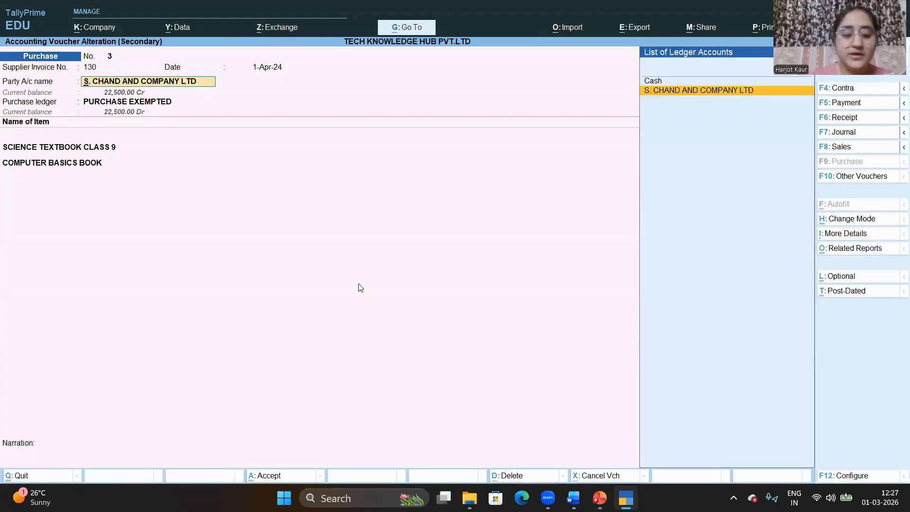
pyautogui.press('Escape')
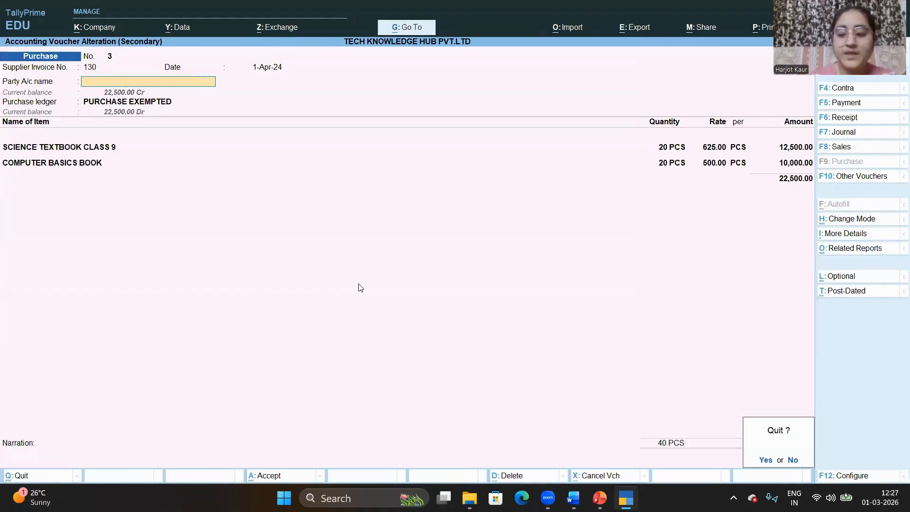
pyautogui.press('y')
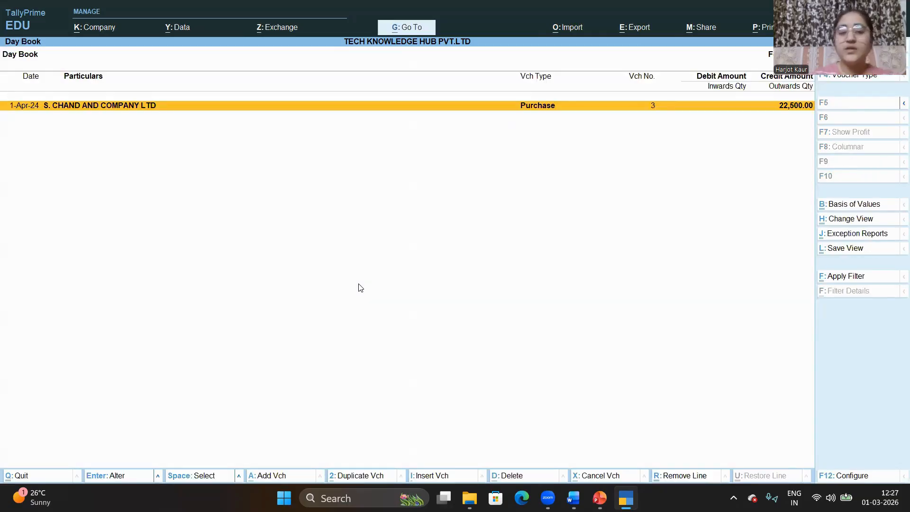